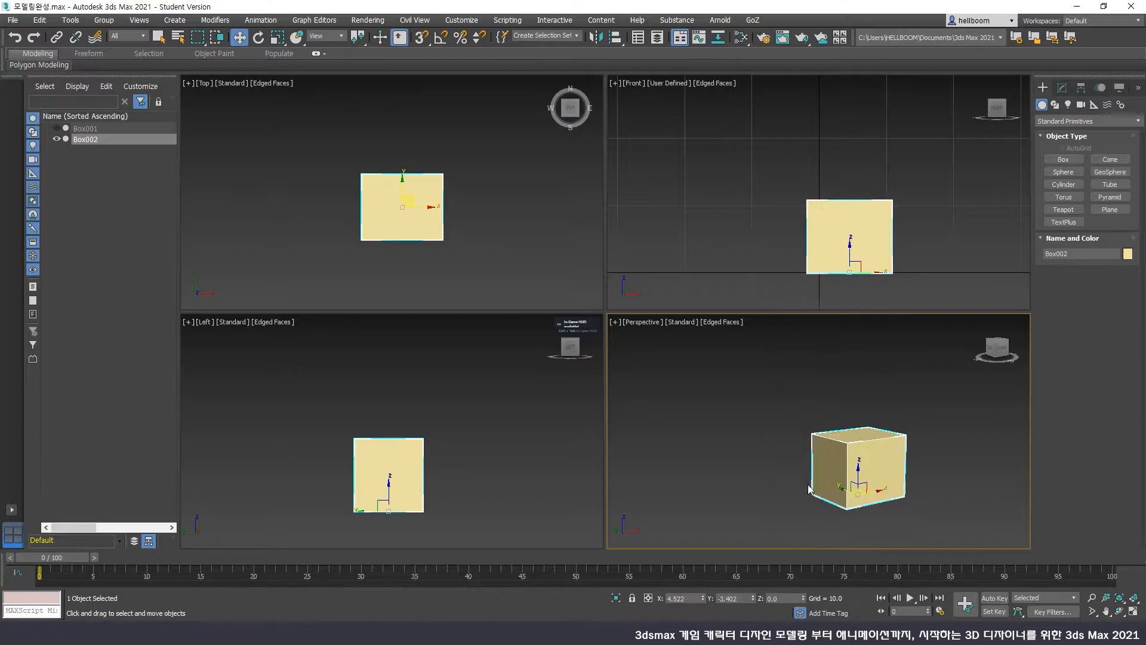
Reset the box's X and Y position to 0 and set its length, width and height to 40
right_click(703, 599)
right_click(753, 598)
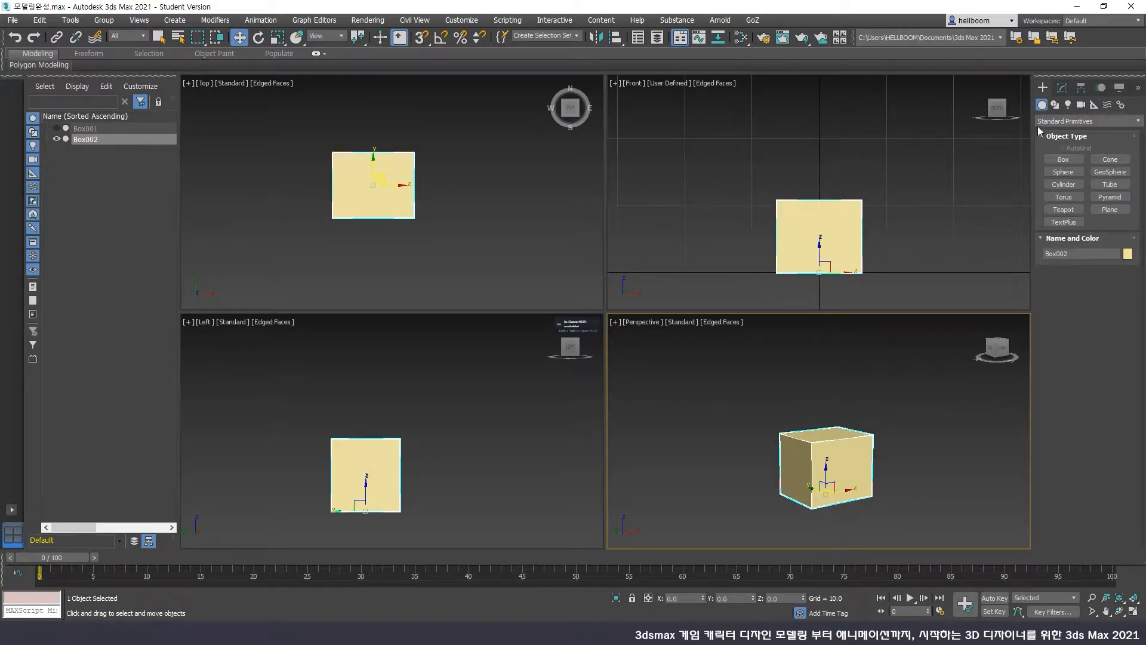
left_click(1062, 88)
double_click(1091, 375)
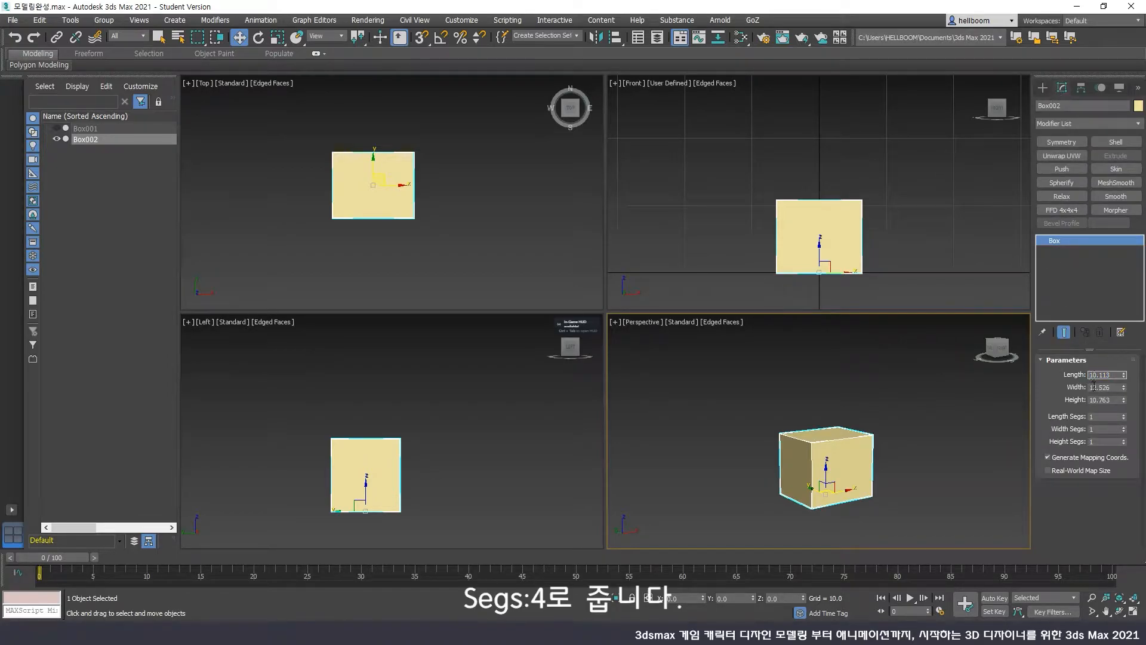
left_click(1096, 399)
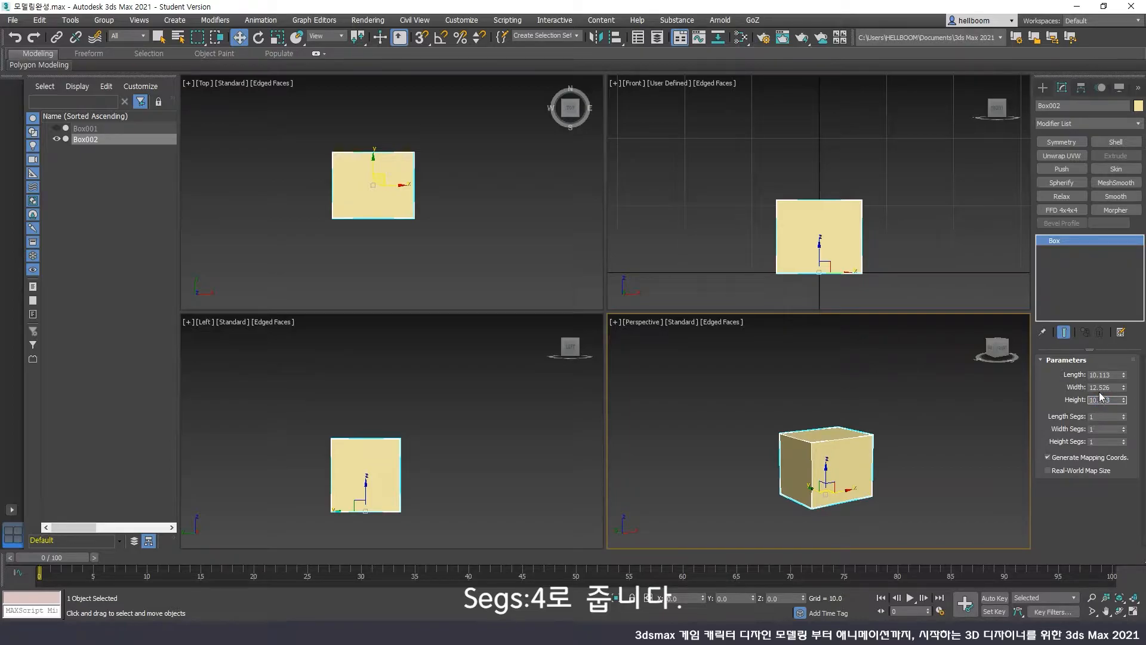
left_click(1106, 375)
double_click(1103, 388)
type("40")
double_click(1100, 400)
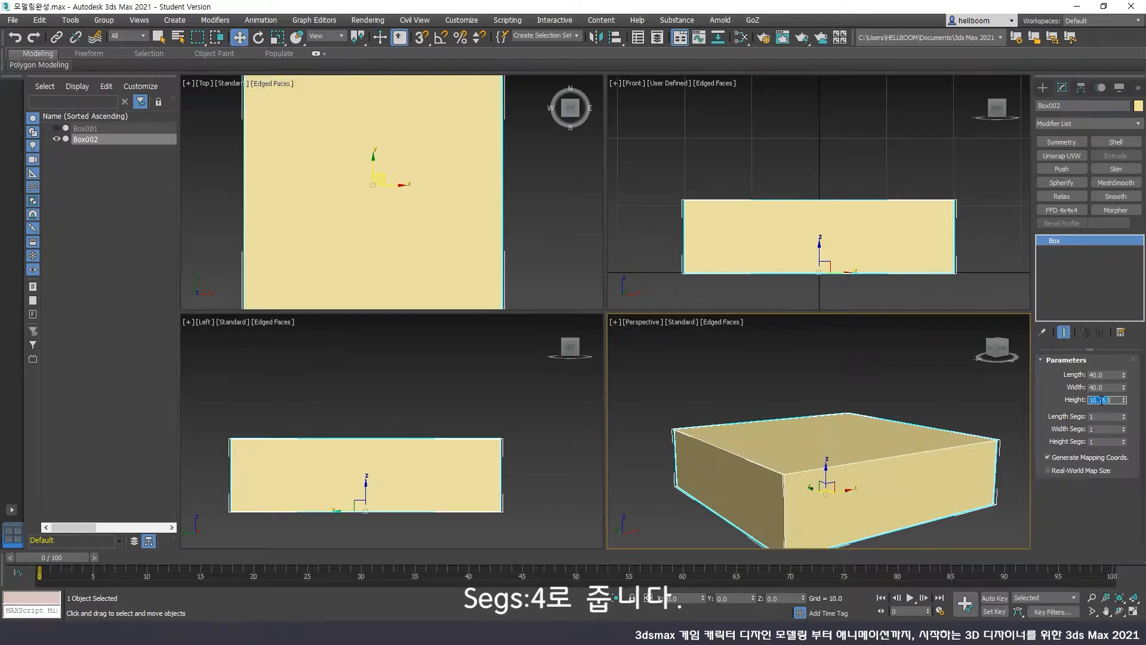
Set the box's length, width and height segments to 4 each
double_click(1102, 417)
type("4")
key("Tab")
type("4")
key("Tab")
type("4")
key("Return")
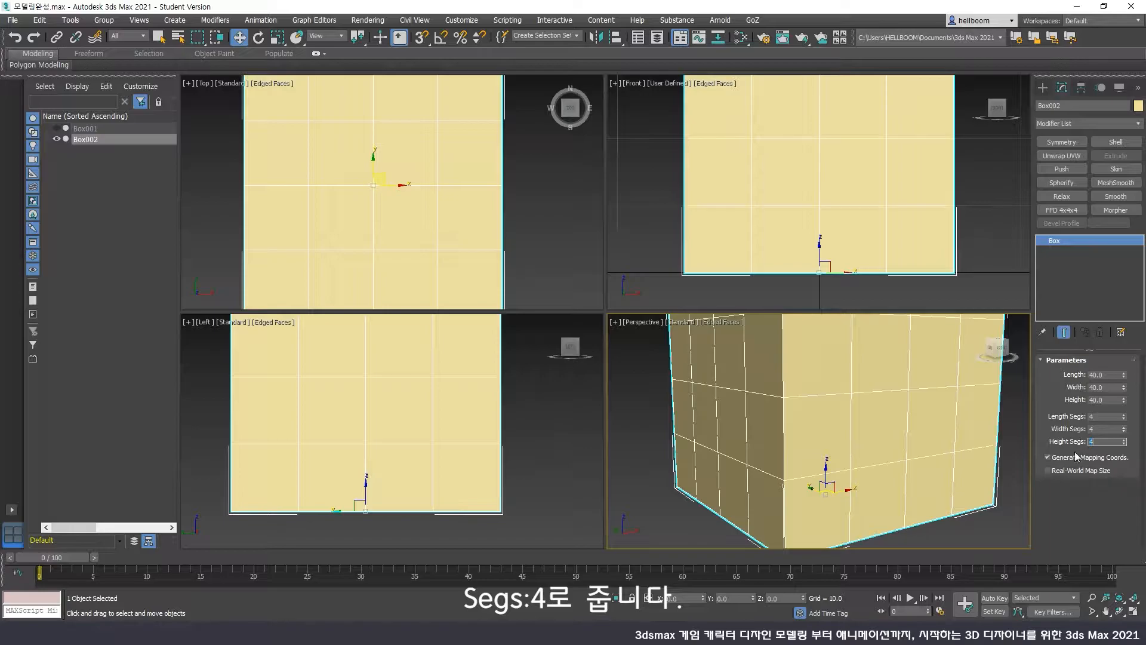
Apply a Spherify modifier to the segmented box
left_click(1135, 599)
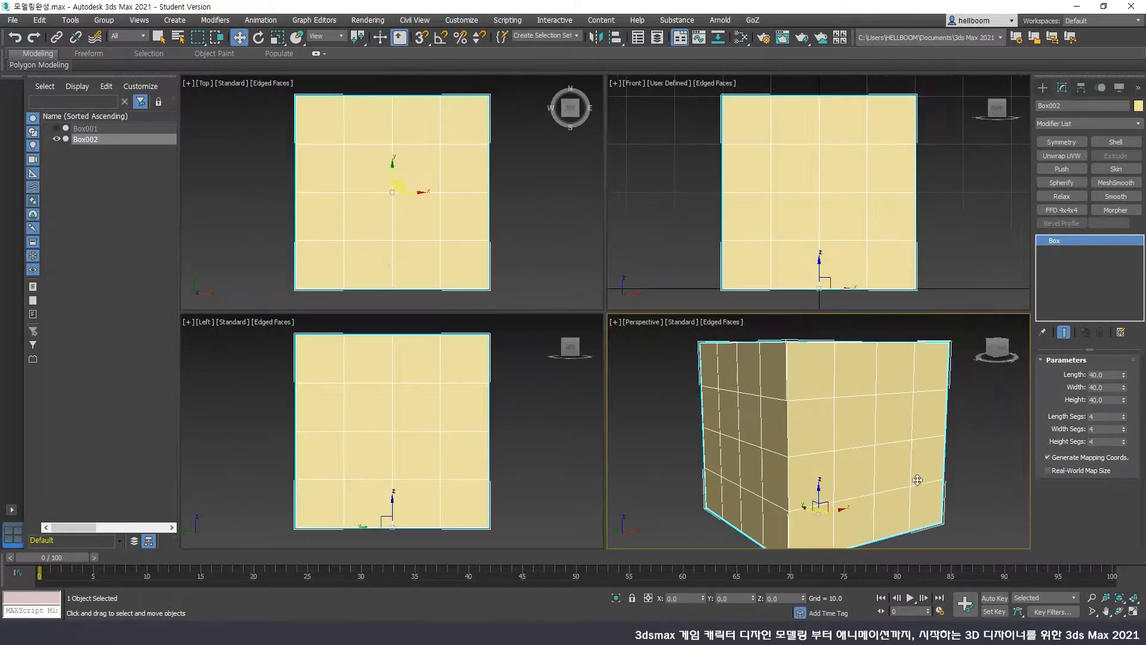
left_click(1120, 611)
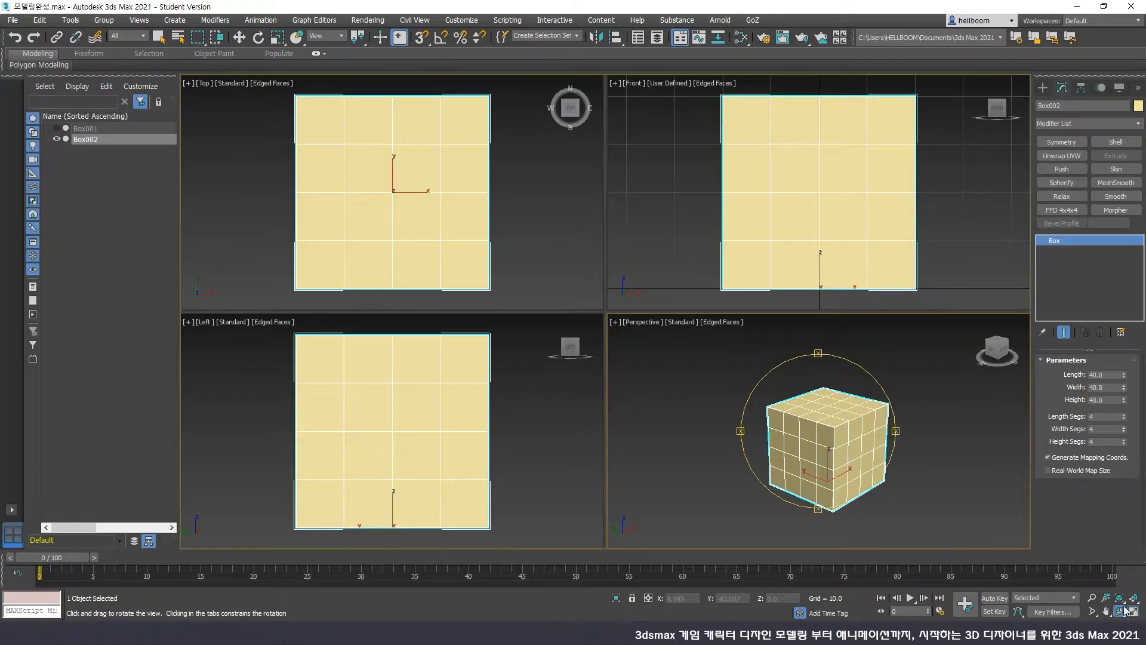
key("alt+w")
left_click_drag(652, 320, 629, 320)
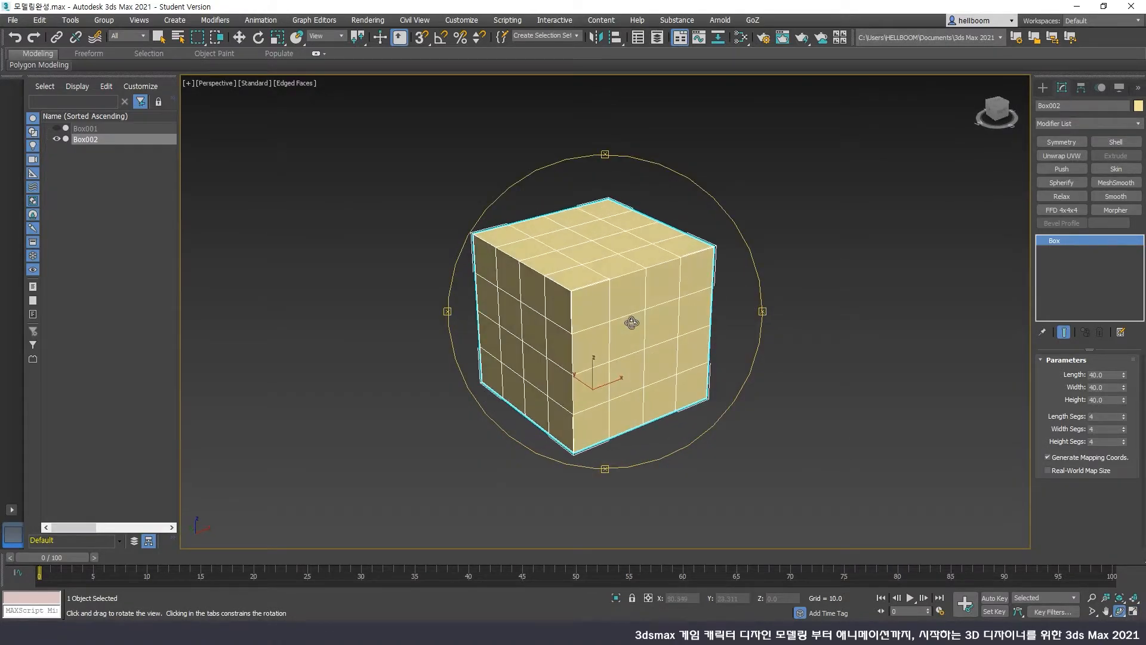
key("w")
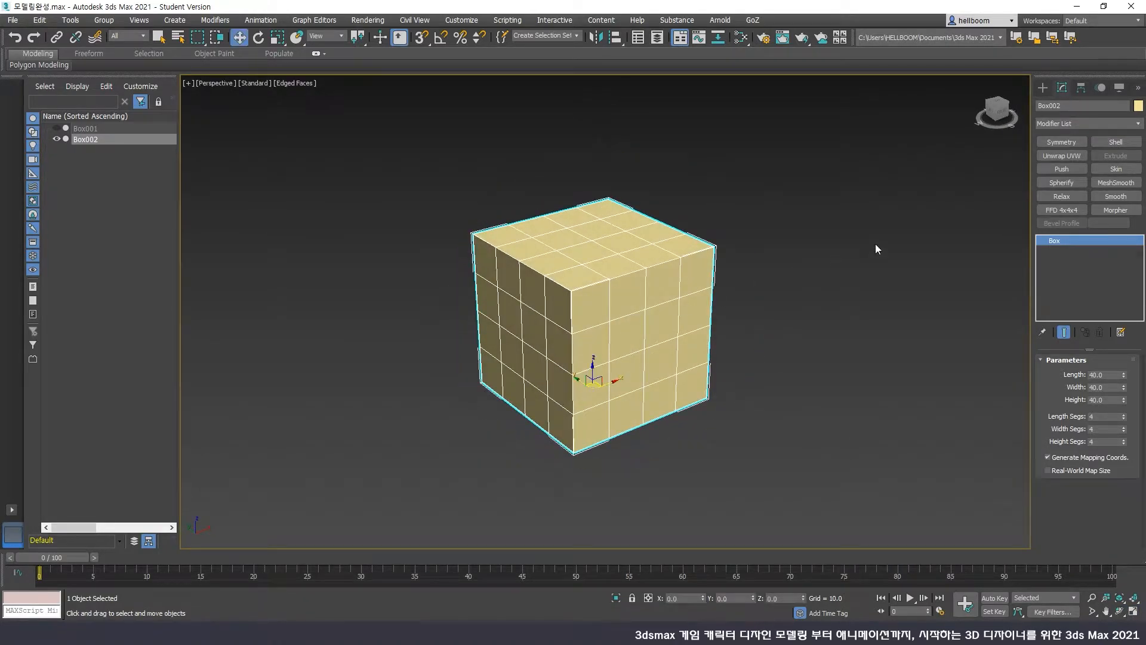
left_click(1049, 184)
scroll(629, 261, "up", 3)
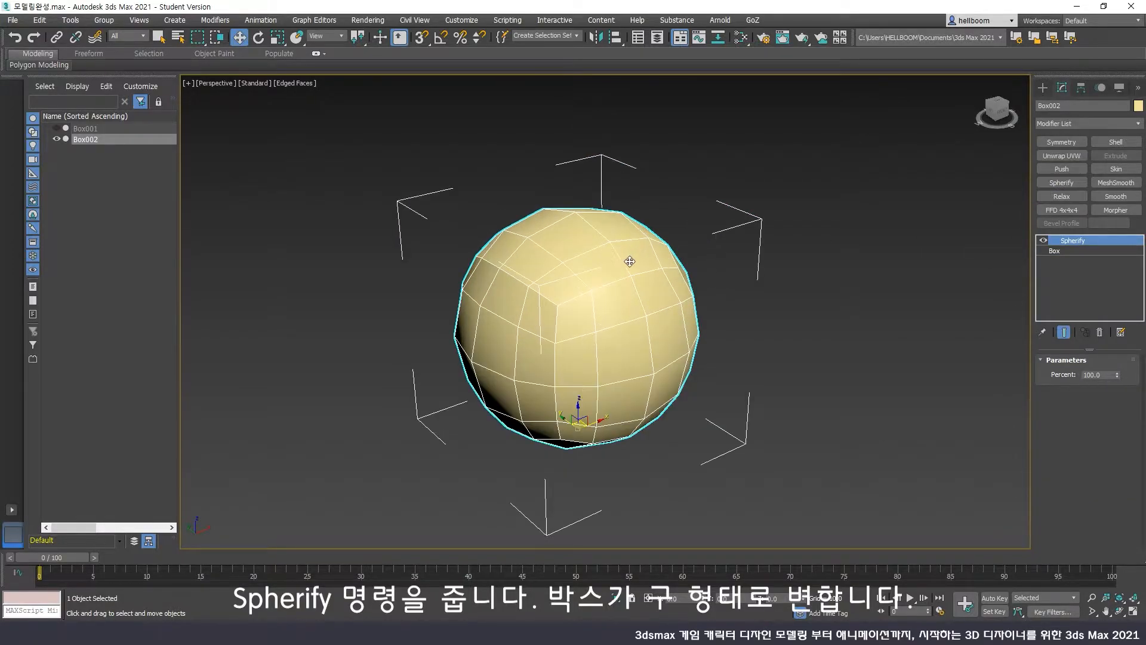
Convert the spherified box to an Editable Poly
right_click(674, 280)
mouse_move(737, 401)
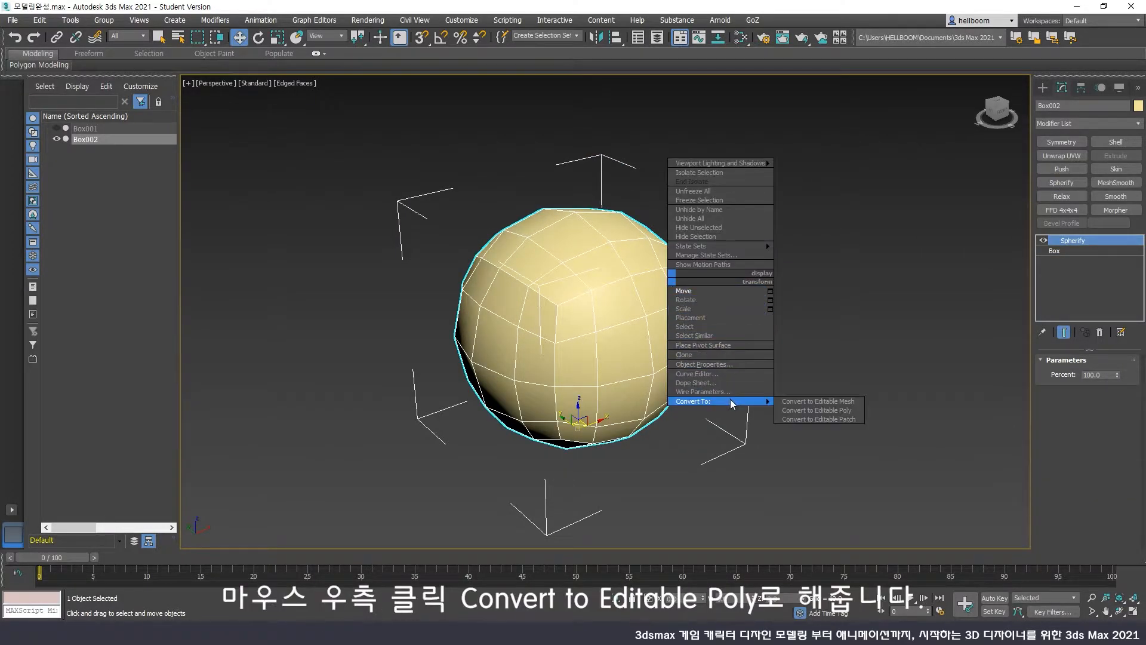
left_click(811, 410)
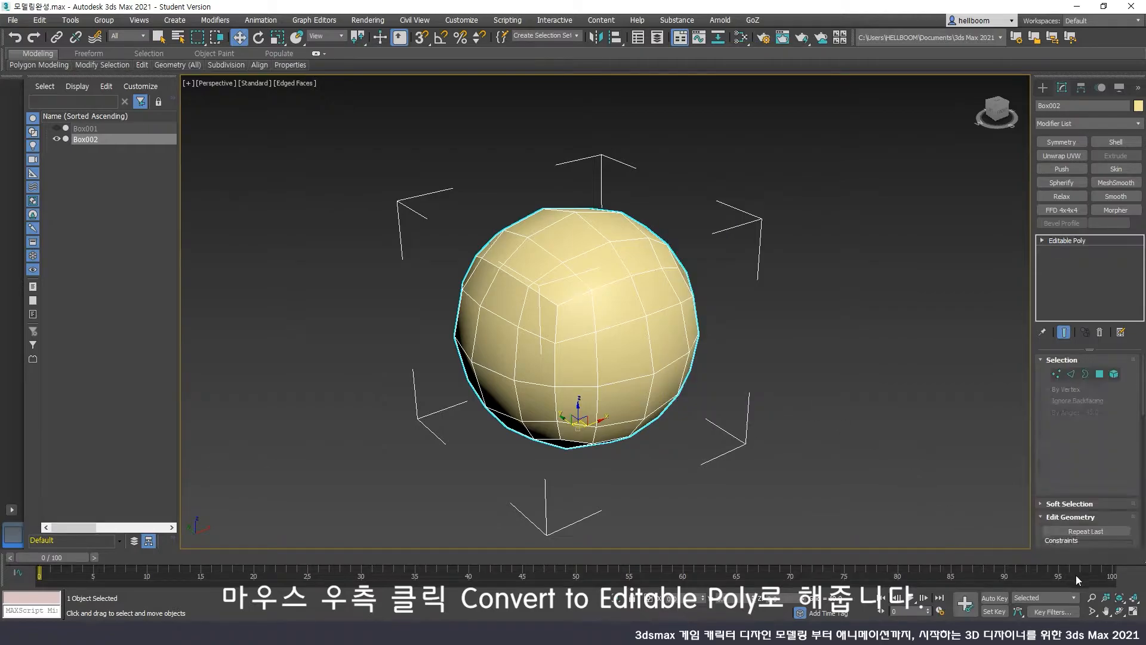
In the Left view, delete the sphere's lower front polygons and its bottom polygons to leave an open shell
left_click(1132, 612)
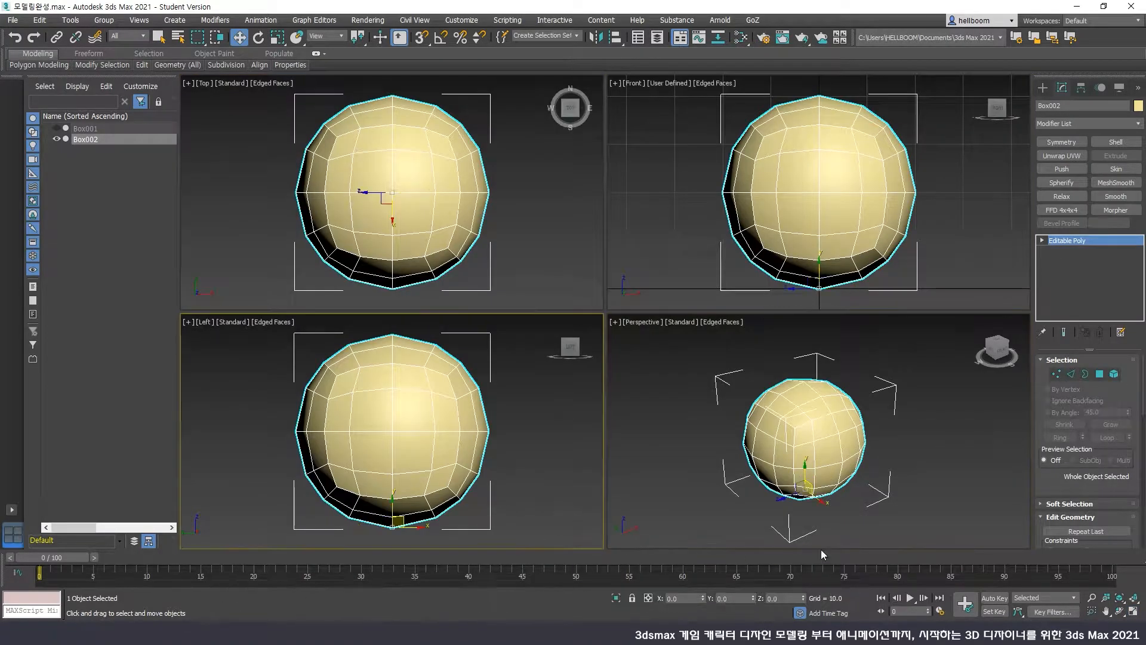
left_click(1126, 610)
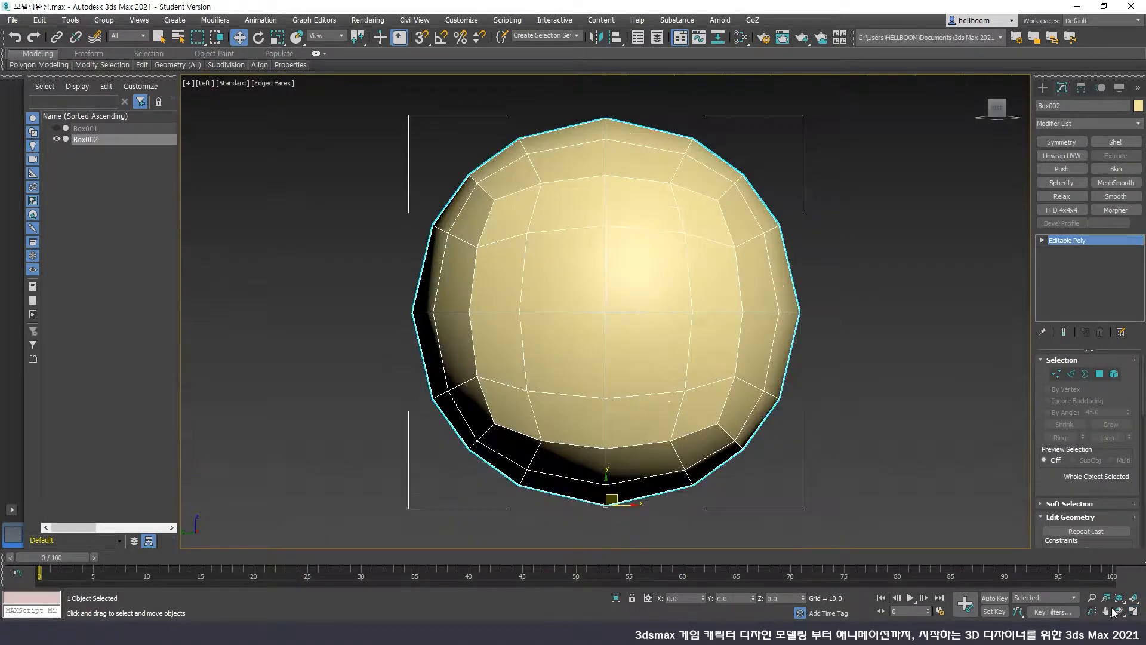
left_click(1100, 374)
left_click_drag(852, 345, 722, 460)
key("Delete")
left_click_drag(690, 518, 525, 480)
key("Delete")
key("Delete")
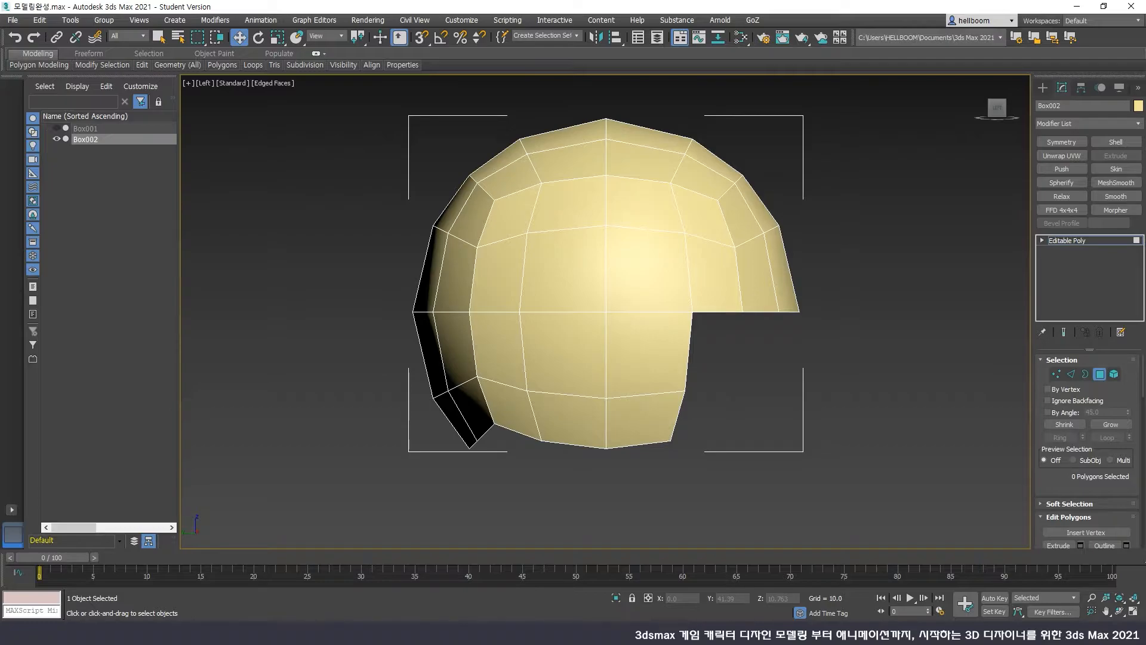
Select the shell's bottom row of vertices in the Left view and scale it vertically into a flat line
left_click(1058, 374)
middle_click_drag(526, 437, 526, 418)
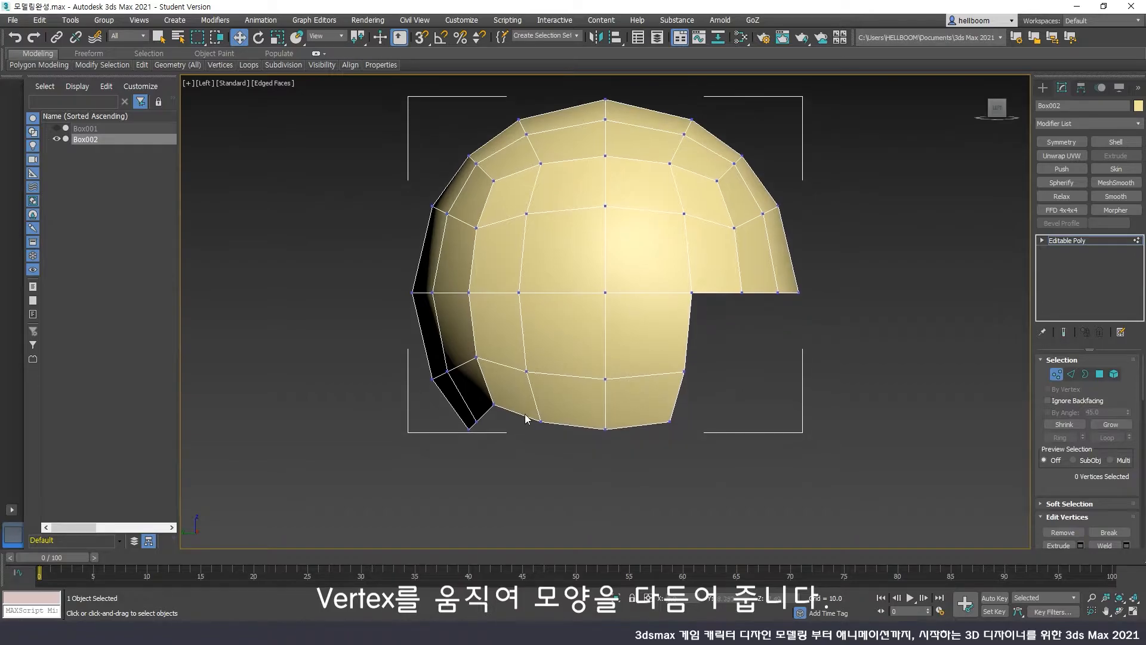
scroll(525, 418, "up", 2)
left_click_drag(702, 449, 412, 385)
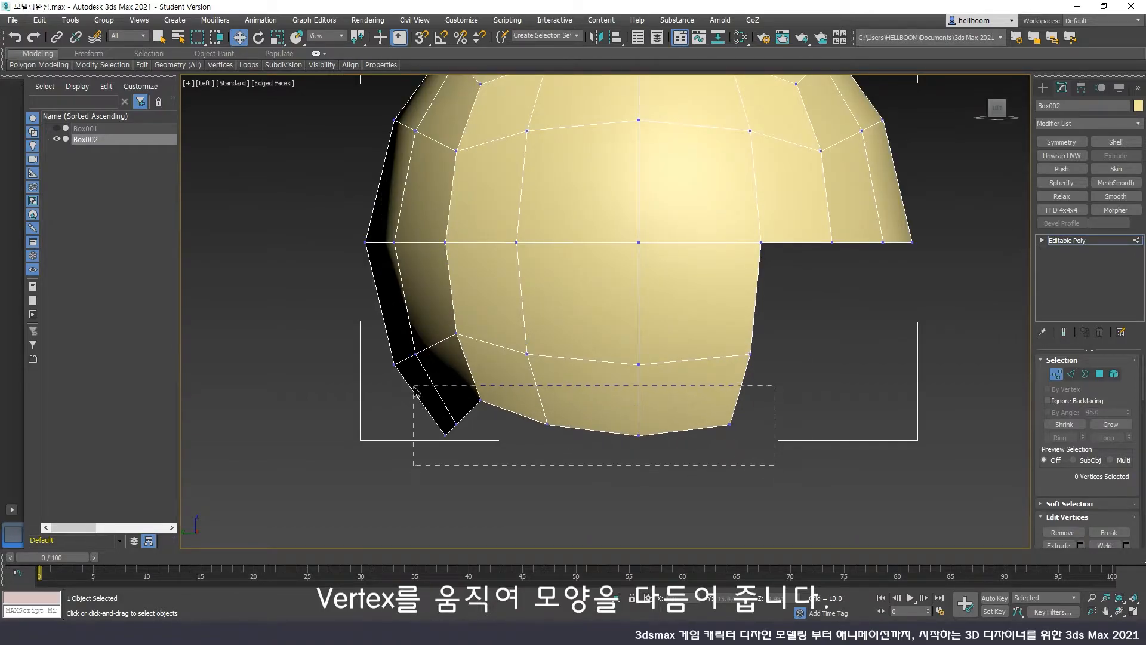
right_click(577, 417)
left_click(596, 440)
left_click_drag(563, 389, 574, 541)
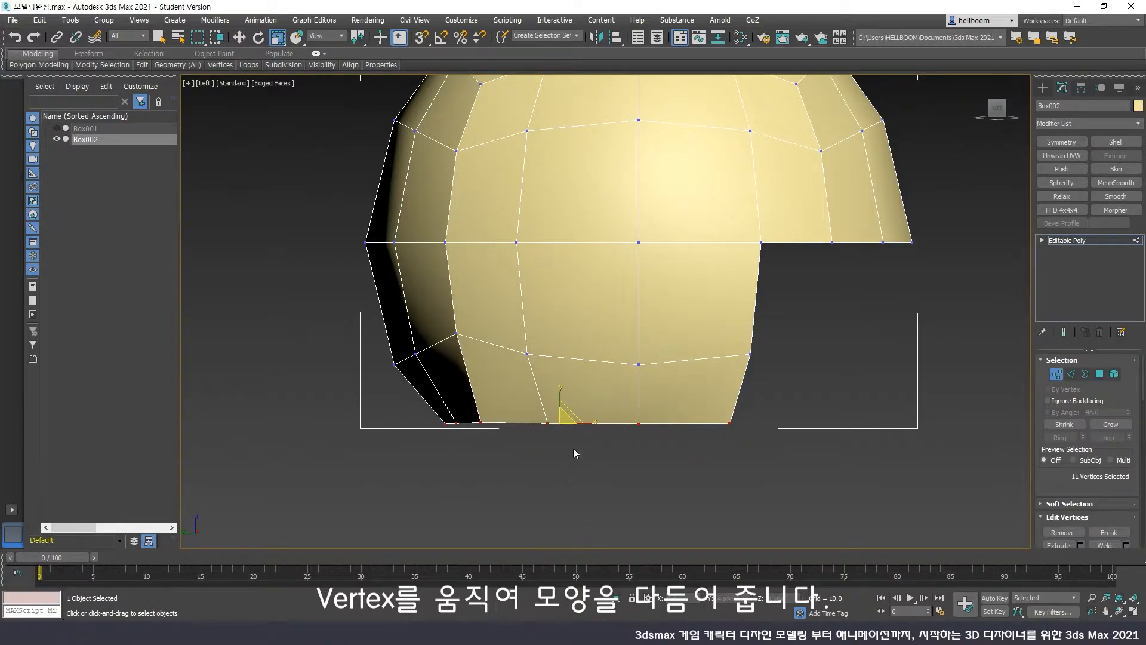
left_click_drag(562, 396, 582, 554)
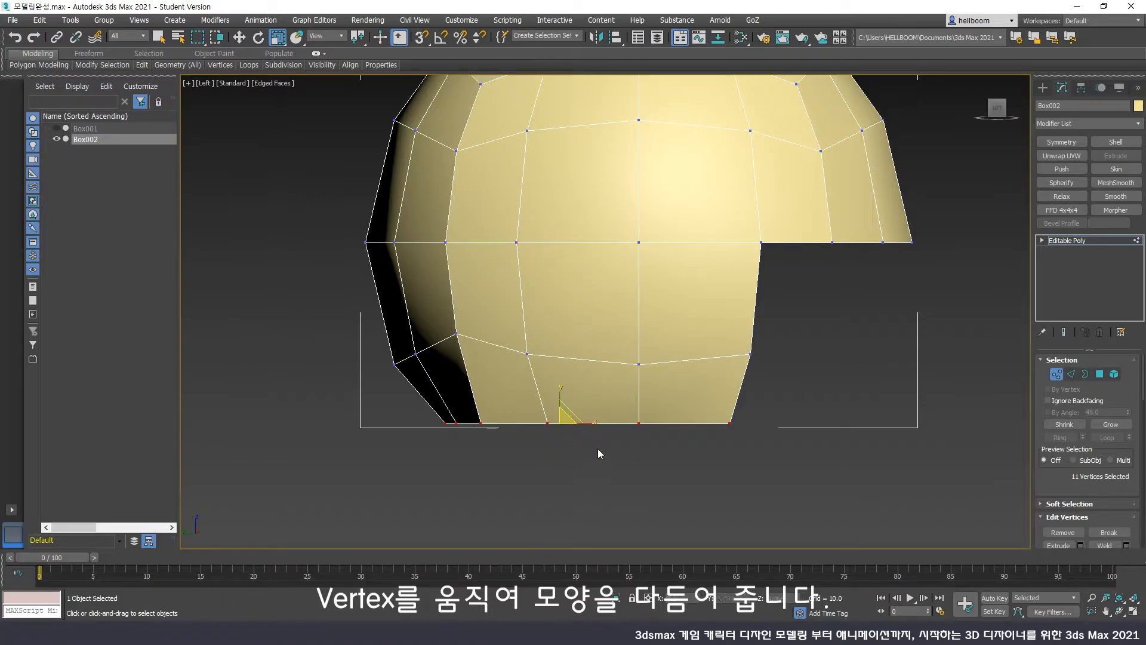
Widen the flattened bottom vertex row horizontally in the Left view and move it down to lengthen the shell
left_click_drag(589, 427, 575, 499)
right_click(601, 427)
left_click(633, 440)
scroll(585, 433, "down", 2)
Move the vertex row above the bottom edge down, scale it flat and widen it horizontally in the Left view
left_click_drag(738, 406, 434, 349)
left_click_drag(549, 354, 547, 406)
right_click(548, 393)
left_click(564, 424)
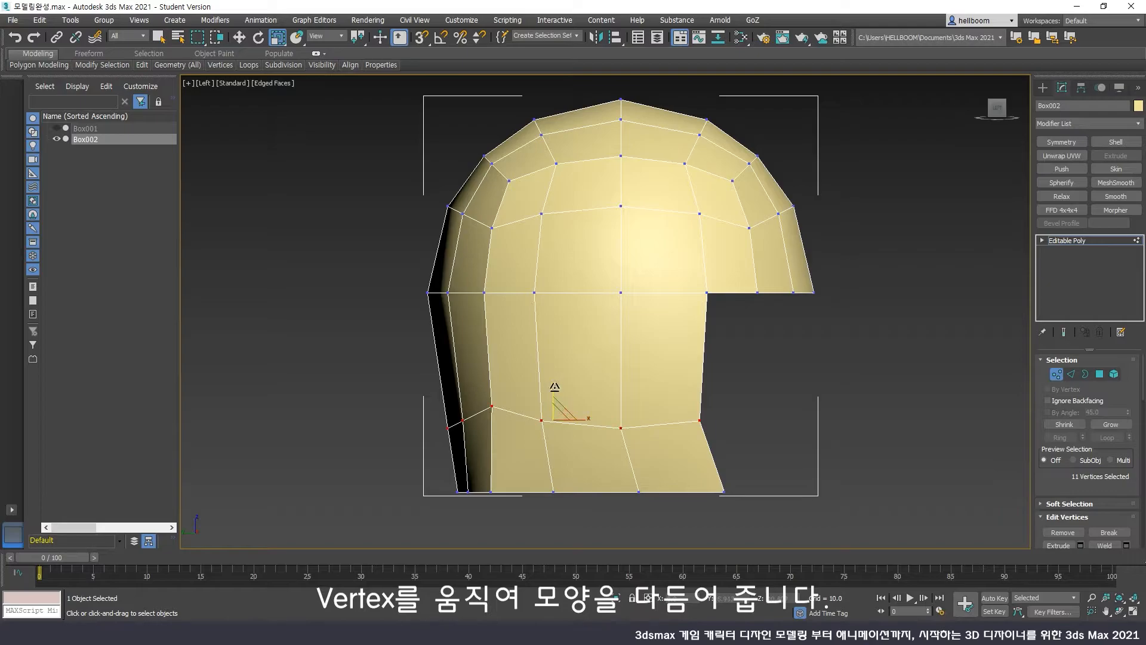
left_click_drag(550, 395, 550, 442)
right_click(562, 403)
left_click(584, 428)
left_click_drag(592, 421, 544, 374)
right_click(588, 421)
left_click(584, 429)
Move the rear vertices of the shell's middle row forward to curve the back inward
left_click_drag(411, 267, 492, 294)
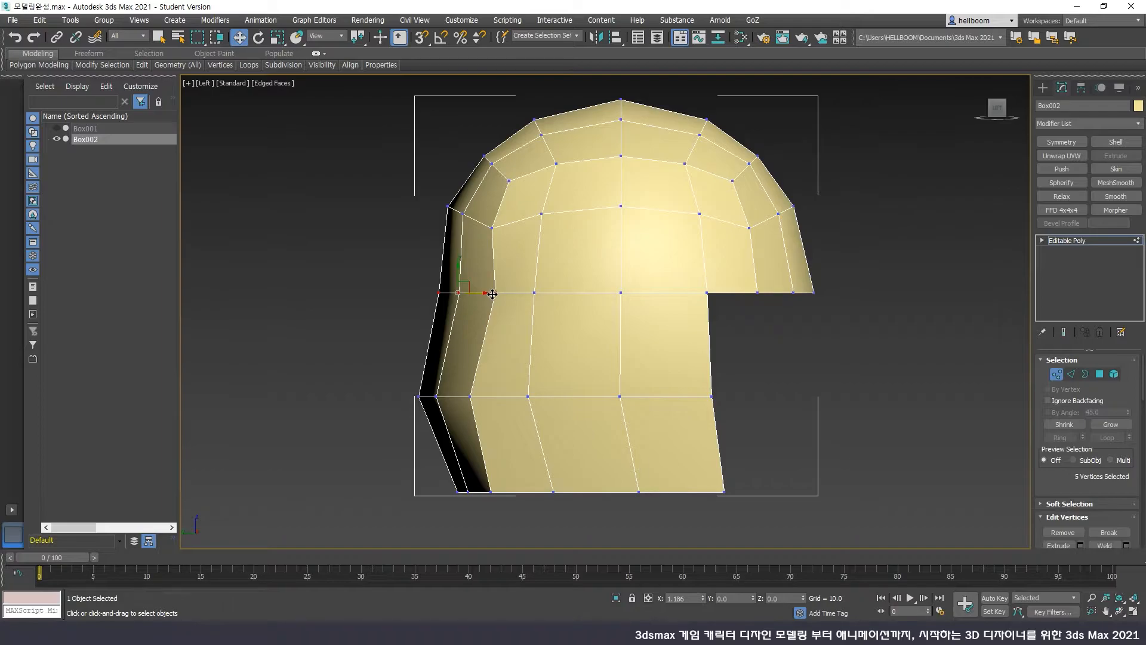
mouse_move(508, 313)
left_mouse_down()
mouse_move(483, 279)
mouse_move(507, 296)
left_mouse_up()
middle_click_drag(543, 199, 522, 242)
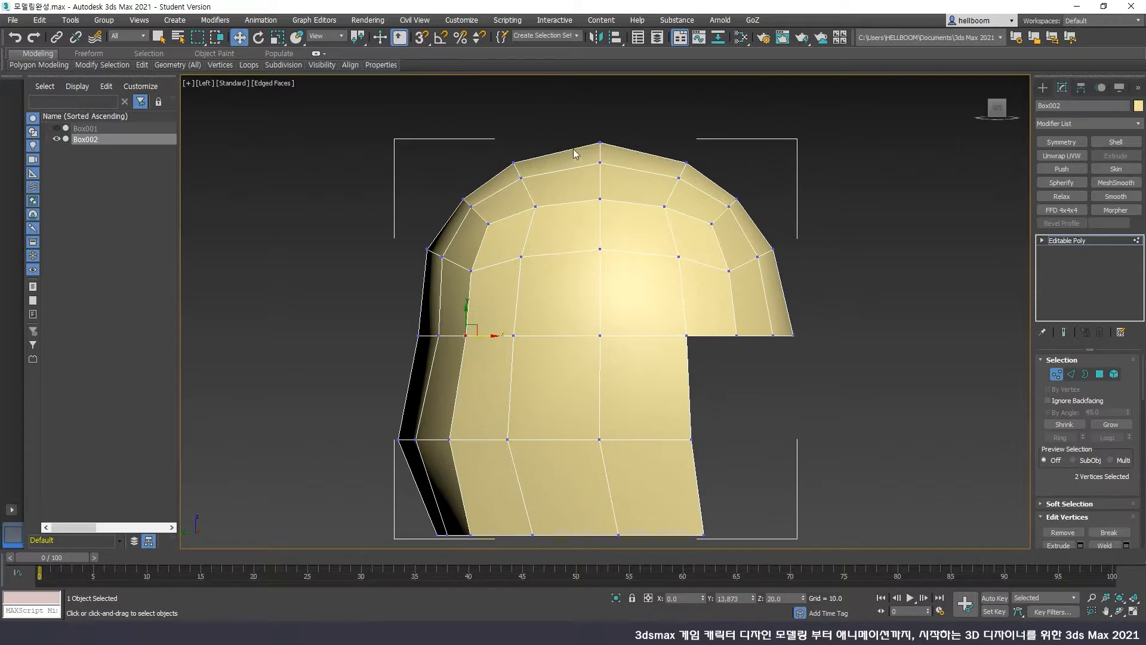
Lower the top centre vertices of the shell to flatten its crown
left_click_drag(623, 224, 623, 224)
left_click_drag(600, 151, 609, 200)
scroll(597, 159, "down", 2)
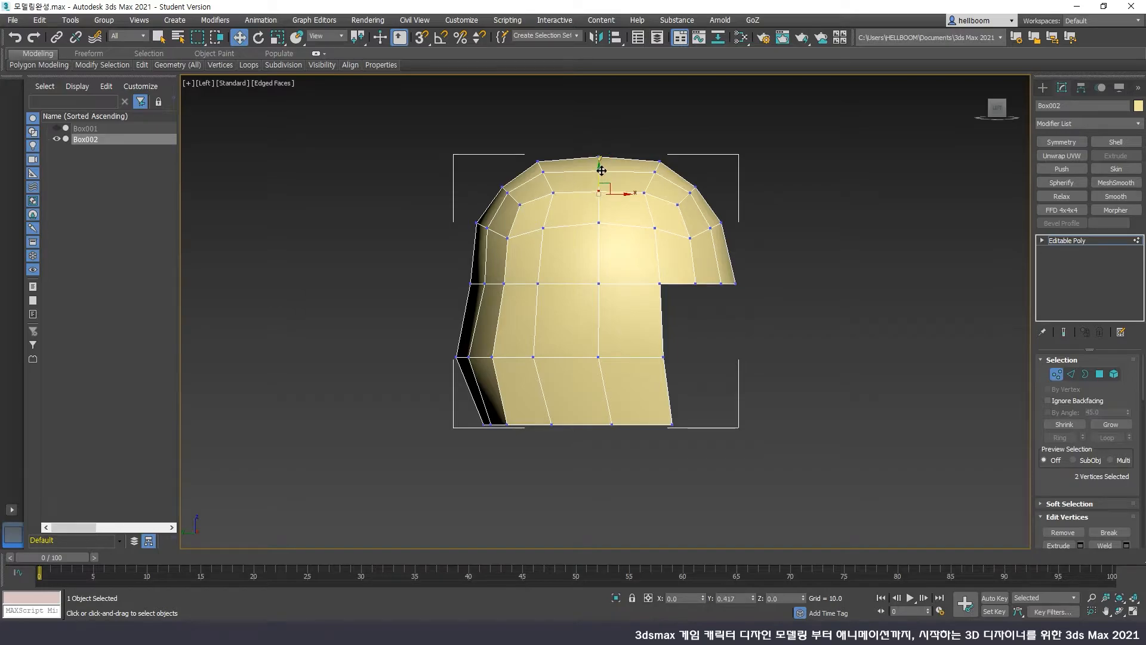
Raise the lower vertices of the front overhang so its bottom edge forms a slight curve
scroll(660, 208, "up", 4)
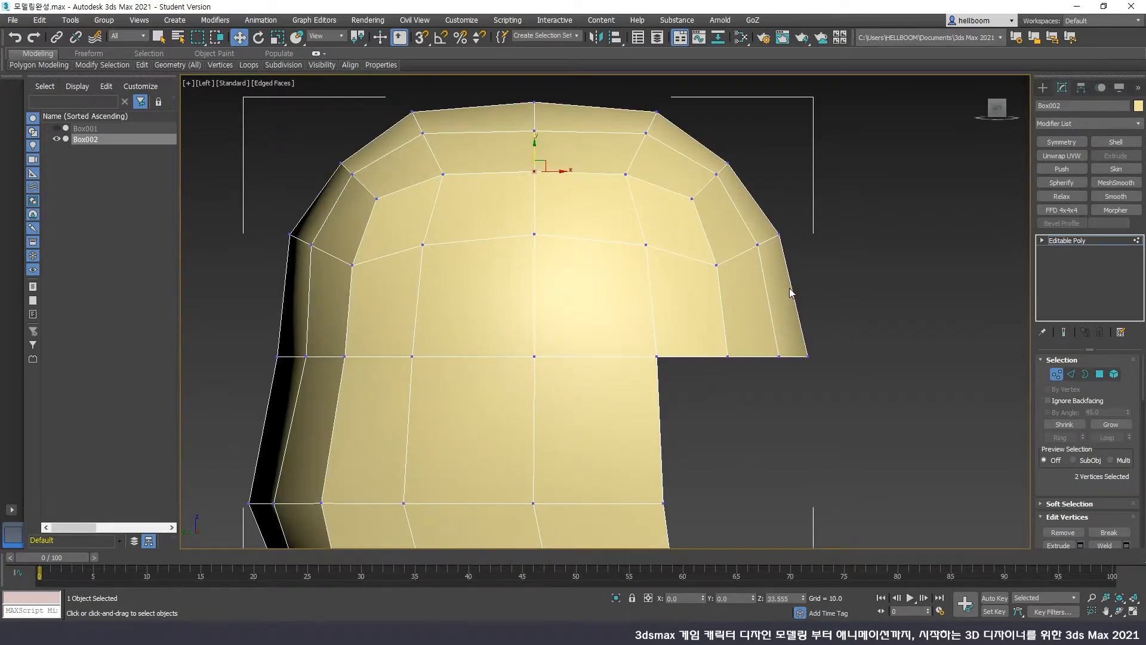
left_click(728, 357)
left_click_drag(730, 330, 807, 329)
left_click(779, 357)
left_click(807, 355)
Reposition the rear vertices above the middle row down and backward, and straighten the front edge of the side panel
scroll(500, 310, "down", 2)
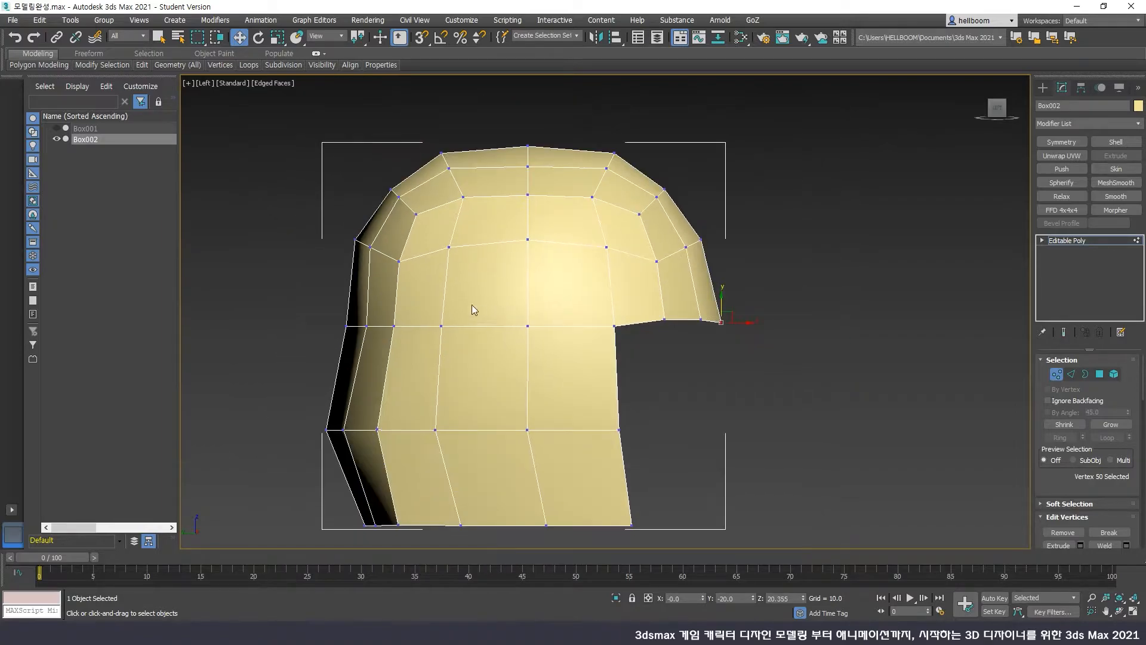
middle_click_drag(380, 260, 391, 254)
left_click(375, 233)
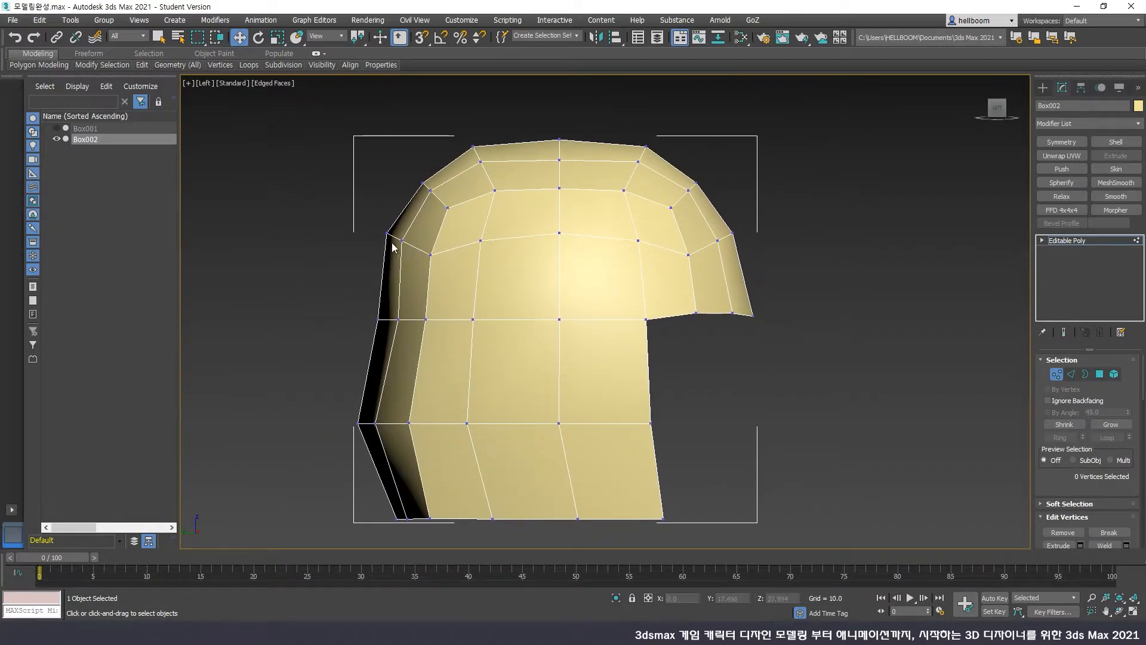
mouse_move(391, 243)
left_mouse_down()
mouse_move(407, 235)
mouse_move(402, 246)
left_mouse_up()
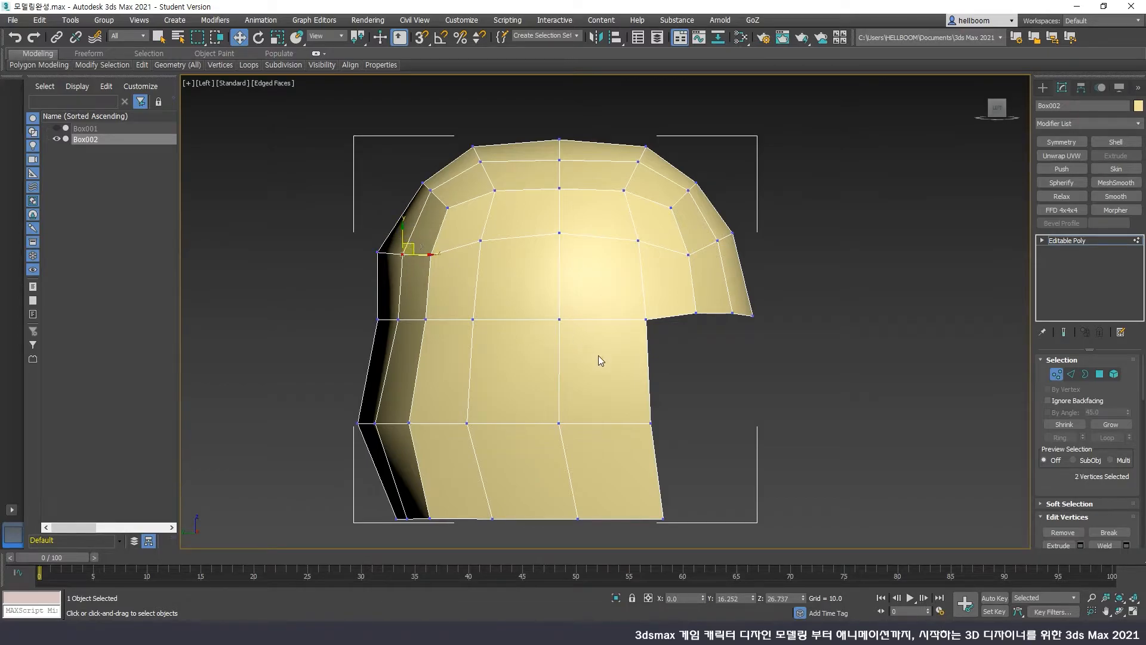
middle_click_drag(790, 435, 766, 424)
left_click_drag(682, 442, 606, 408)
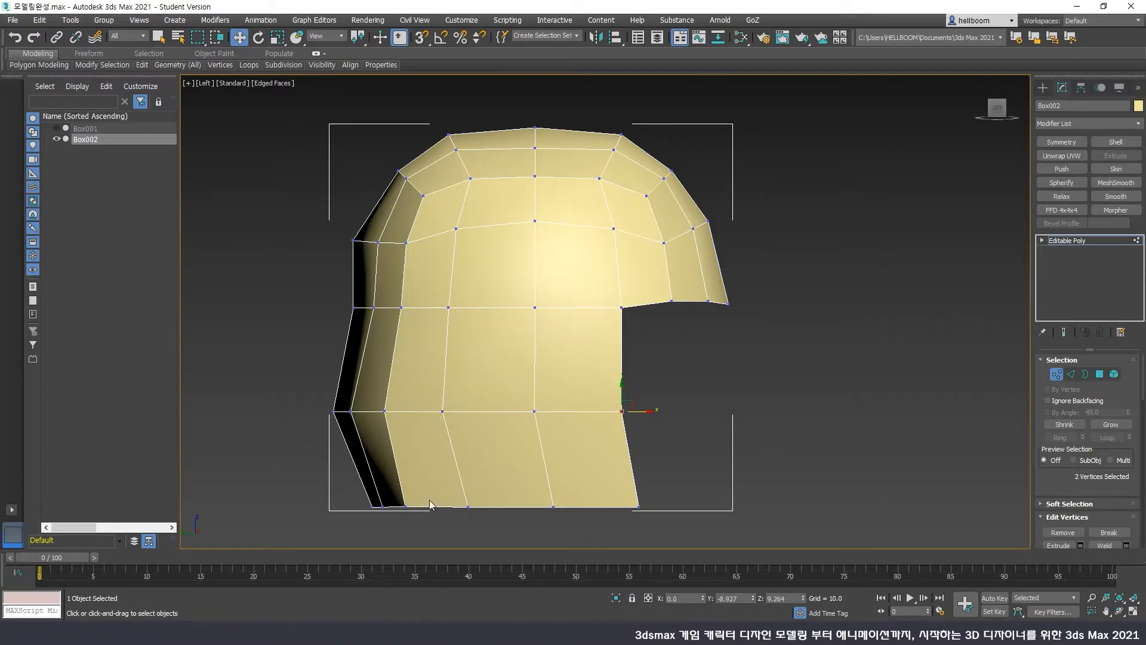
In the Front view, scale the vertex row above the bottom edge to about 114% along X
left_click(1133, 611)
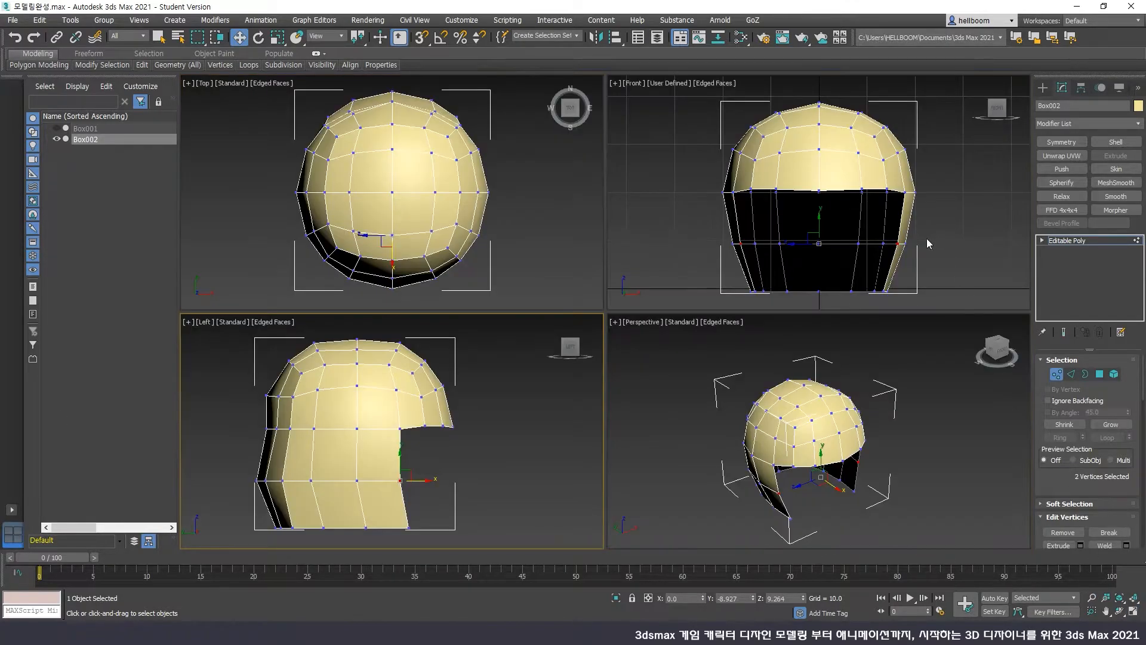
middle_click_drag(899, 286, 899, 264)
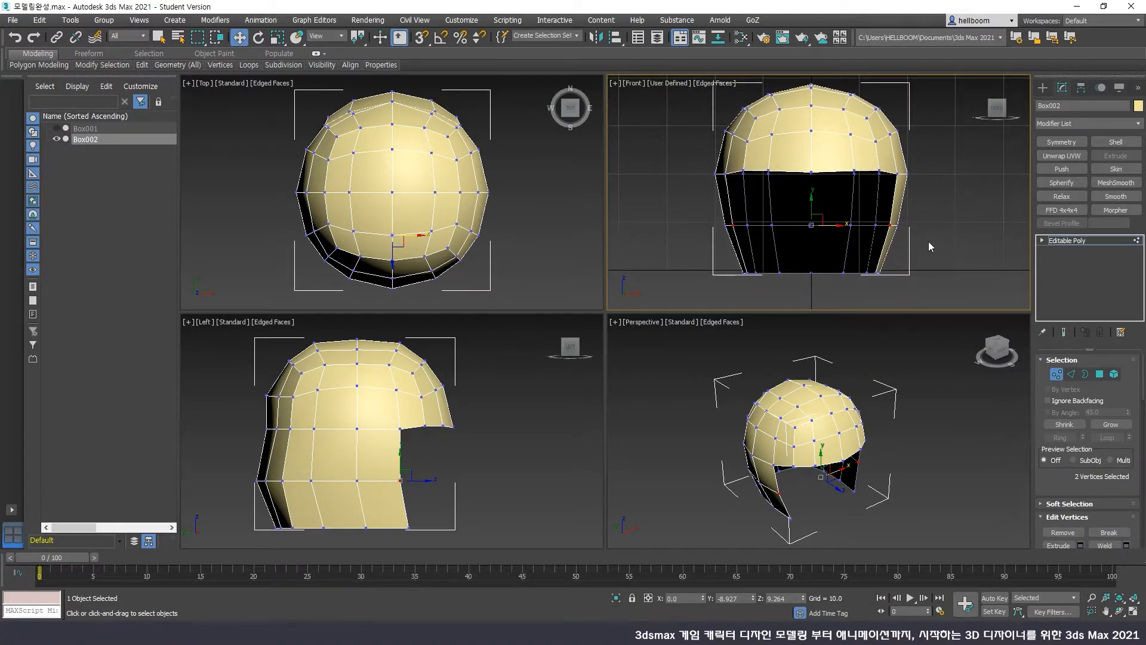
left_click_drag(728, 216, 727, 216)
right_click(847, 226)
left_click(858, 261)
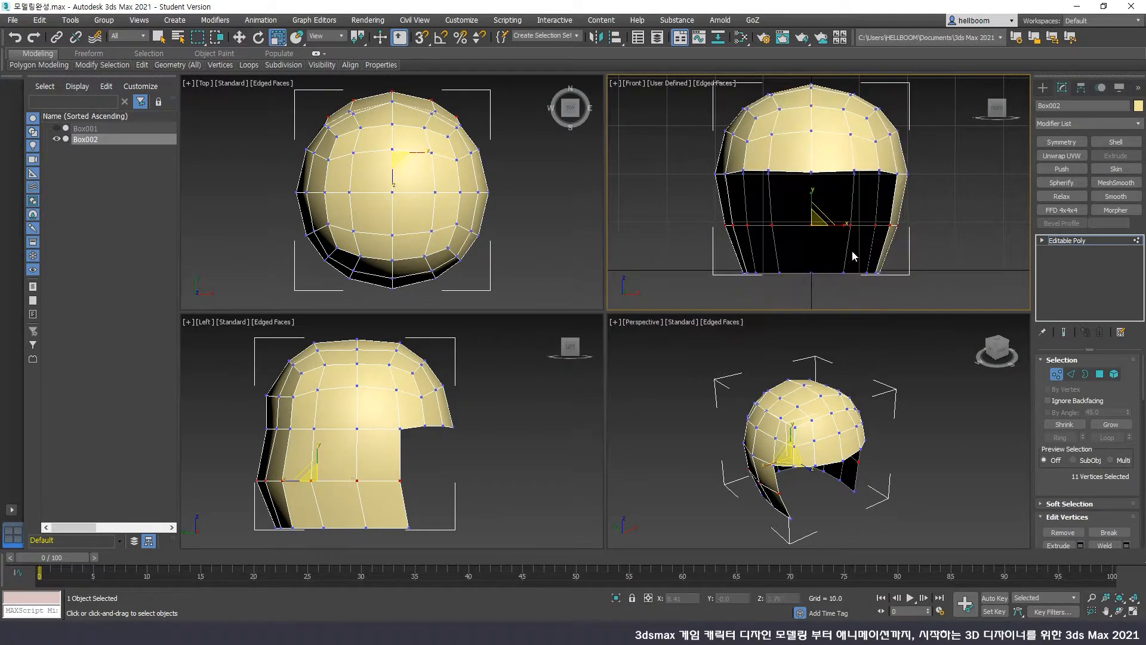
left_click_drag(845, 228, 851, 229)
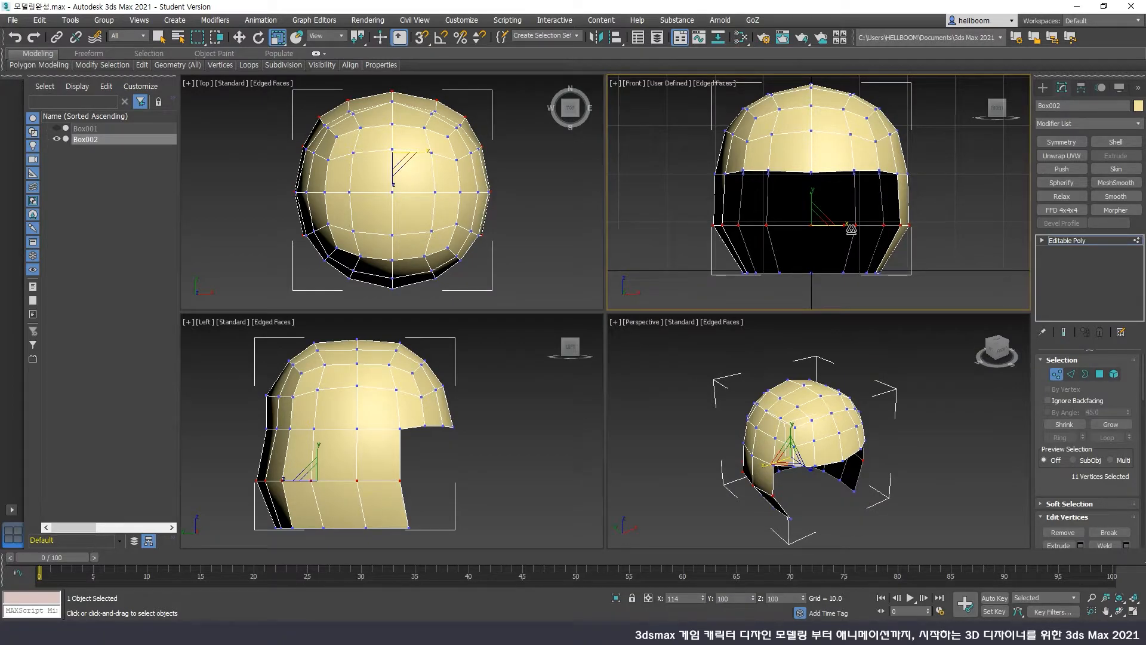
left_click_drag(851, 228, 851, 229)
Select the bottom row of vertices and widen it along X in the Front view
left_click_drag(439, 518, 355, 544)
middle_click_drag(811, 271, 812, 268)
left_click_drag(842, 269, 851, 274)
In the Left view, move the front vertices of the bottom row down so the lower edge slopes toward the front
right_click(458, 460)
right_click(466, 467)
left_click(478, 481)
middle_click_drag(439, 481, 453, 435)
left_click_drag(402, 463, 402, 473)
left_click_drag(441, 512, 424, 475)
left_click(465, 470)
Select all polygons on the right half of the head shell in the Front view and delete them
left_click(1100, 374)
middle_click_drag(949, 285, 926, 296)
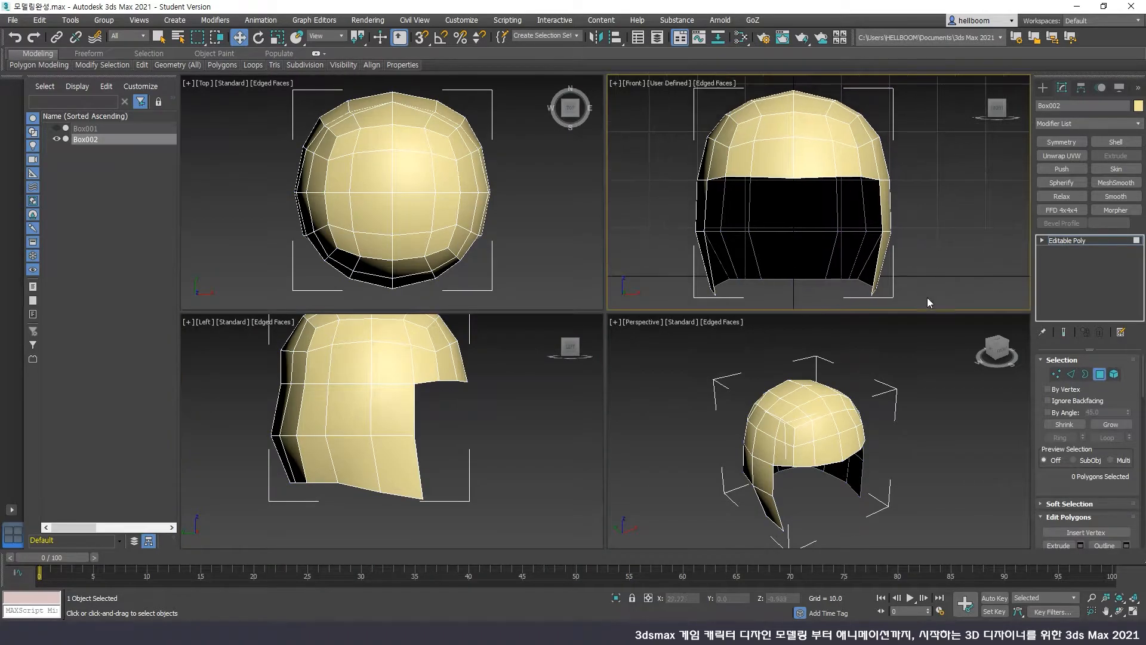
key("alt+w")
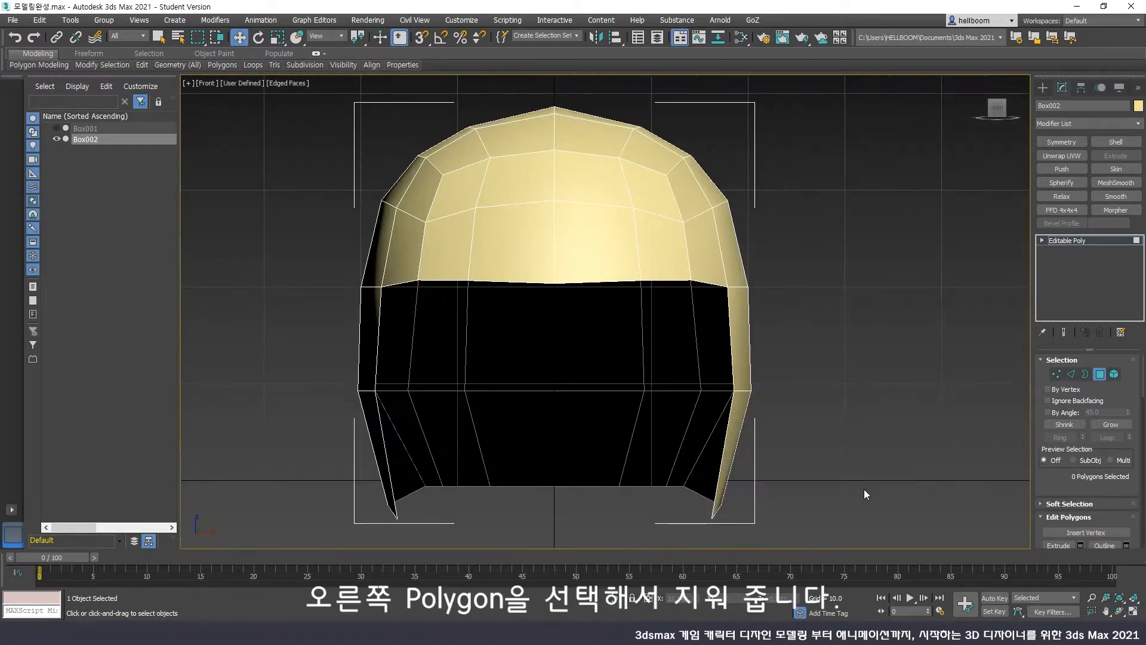
left_click_drag(751, 454, 602, 96)
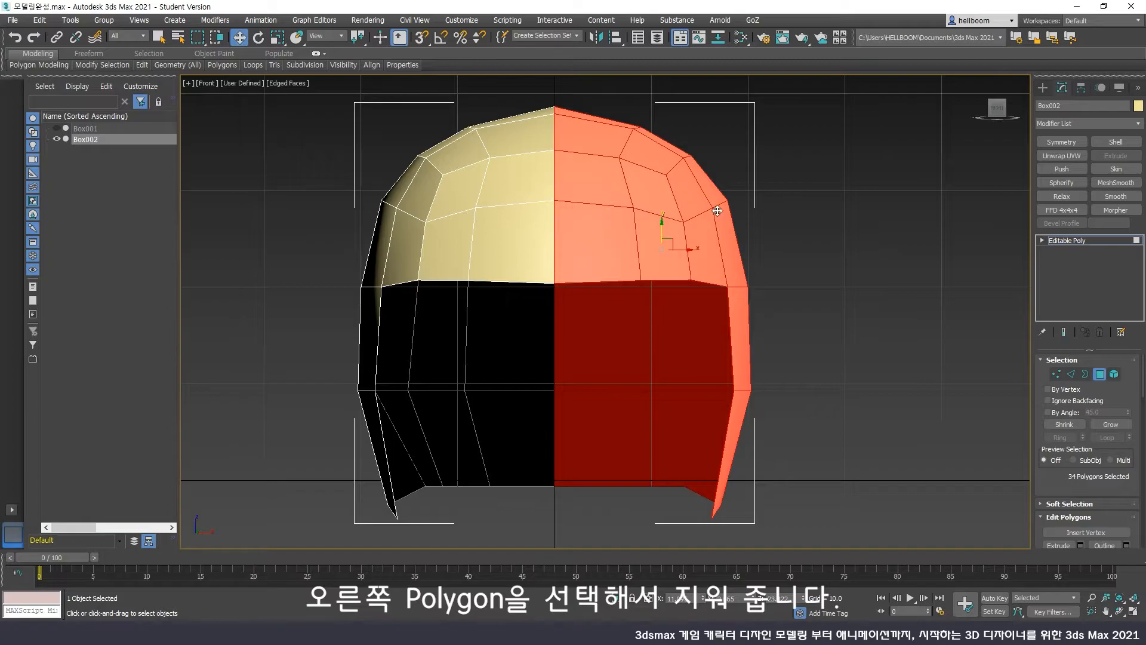
key("Delete")
left_click(1098, 374)
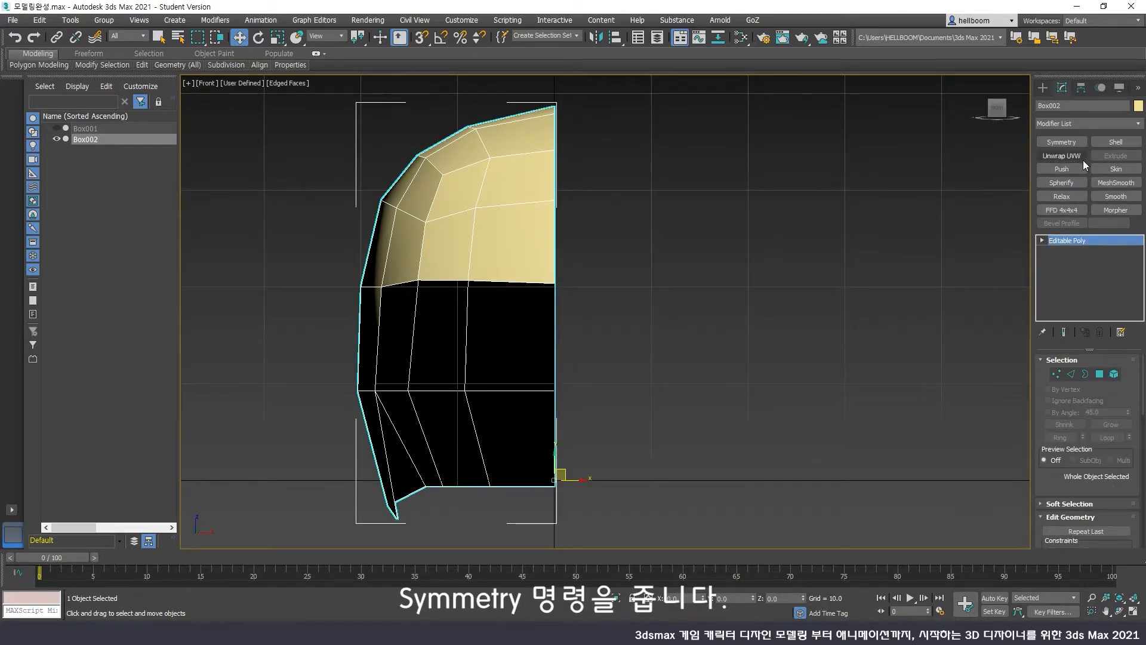
Apply a Symmetry modifier mirrored on the X axis with Flip enabled
left_click(1061, 142)
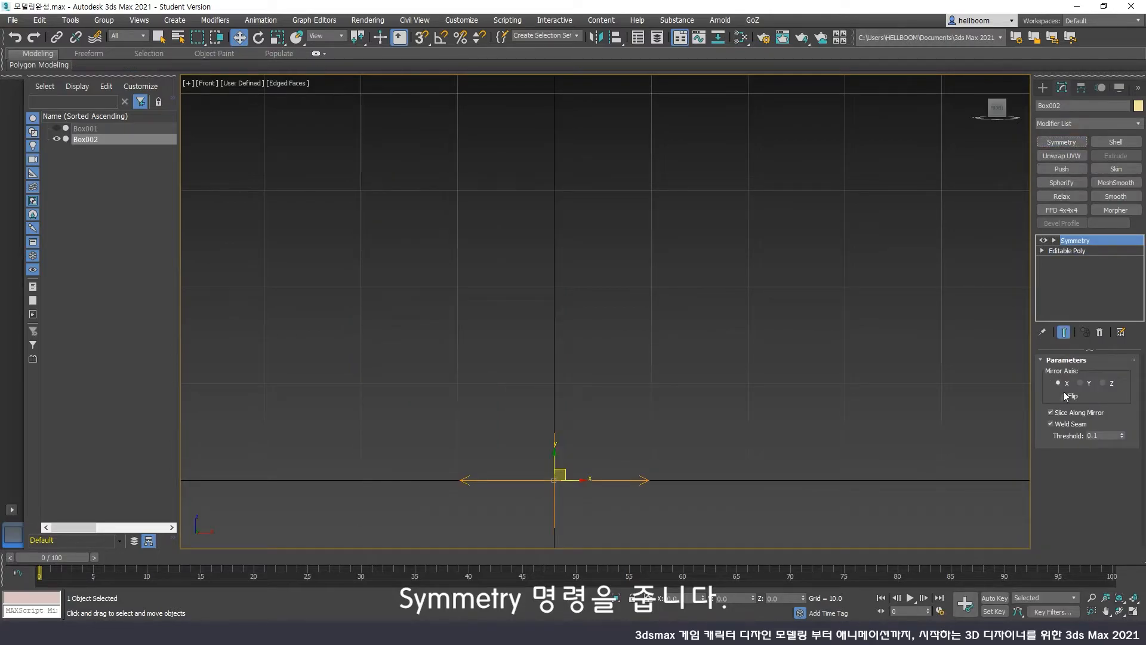
left_click(1063, 395)
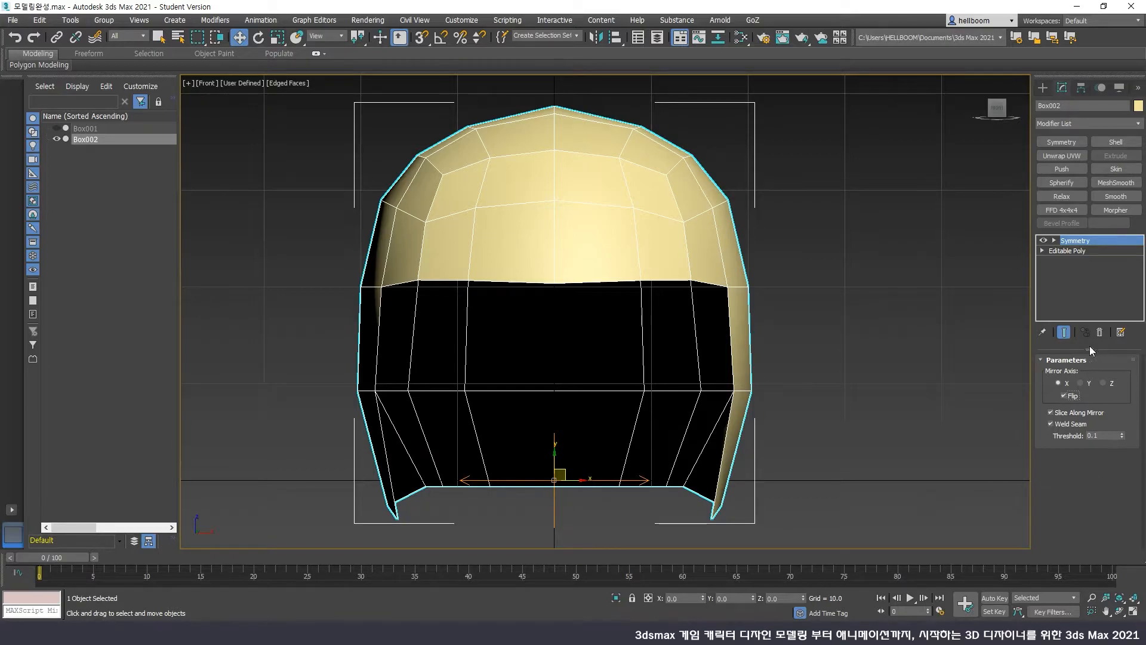
left_click(1064, 333)
left_click(1064, 333)
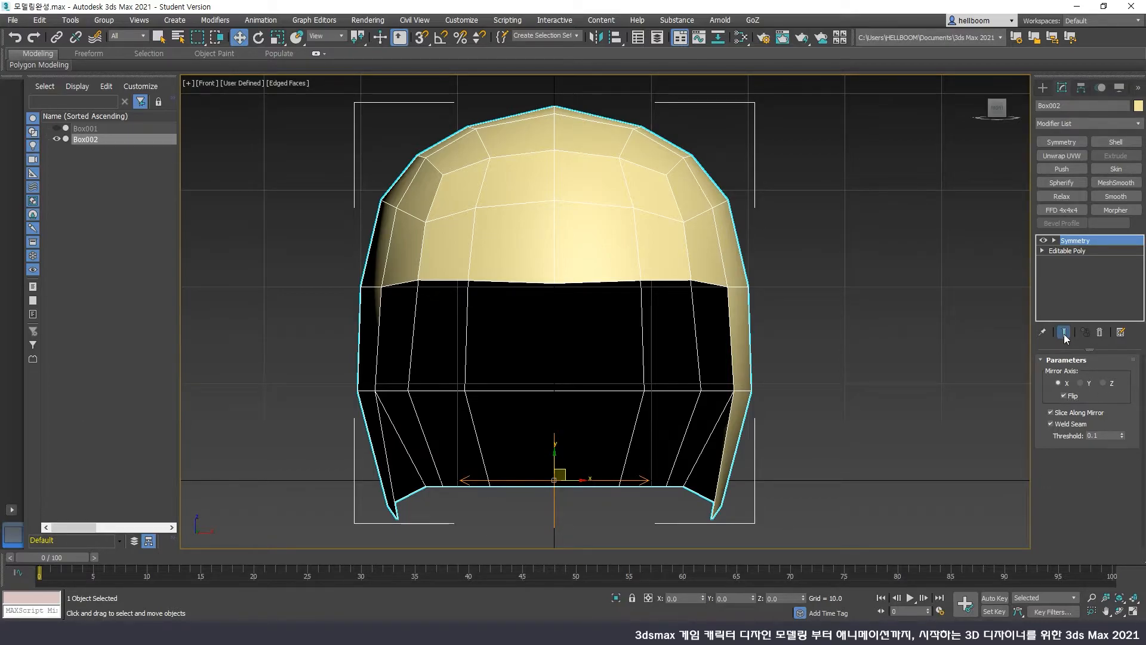
Return to the Editable Poly level and turn on Show End Result so the mirrored half stays displayed while editing
left_click(1084, 251)
left_click(1064, 332)
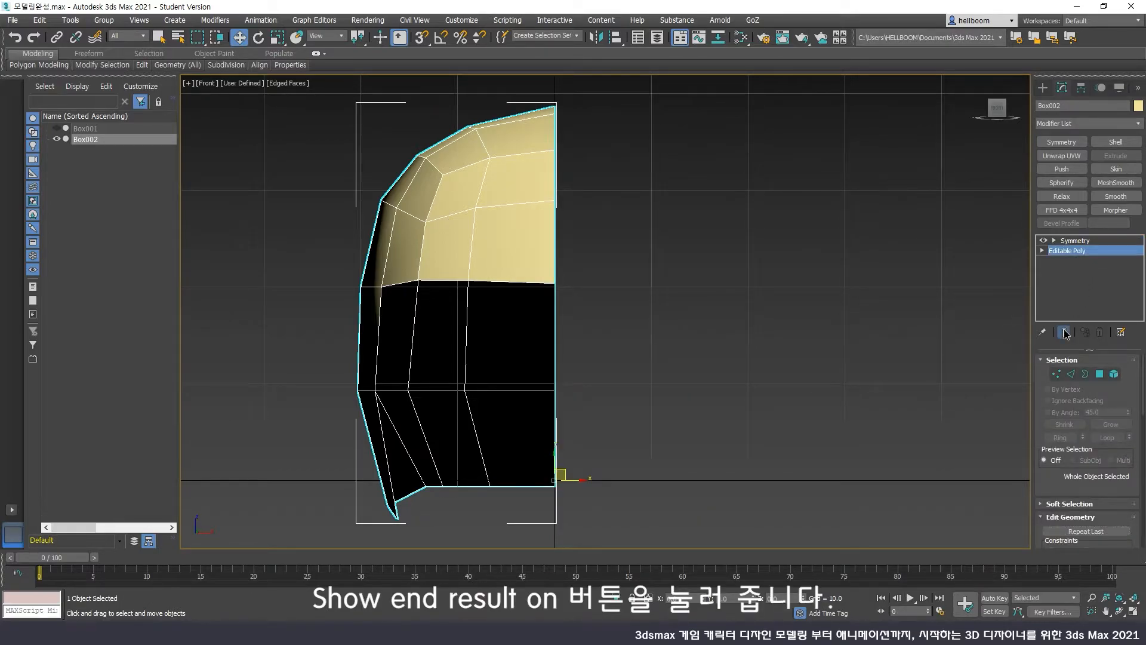
left_click(1064, 333)
left_click(1065, 332)
left_click(1065, 333)
left_click(1064, 333)
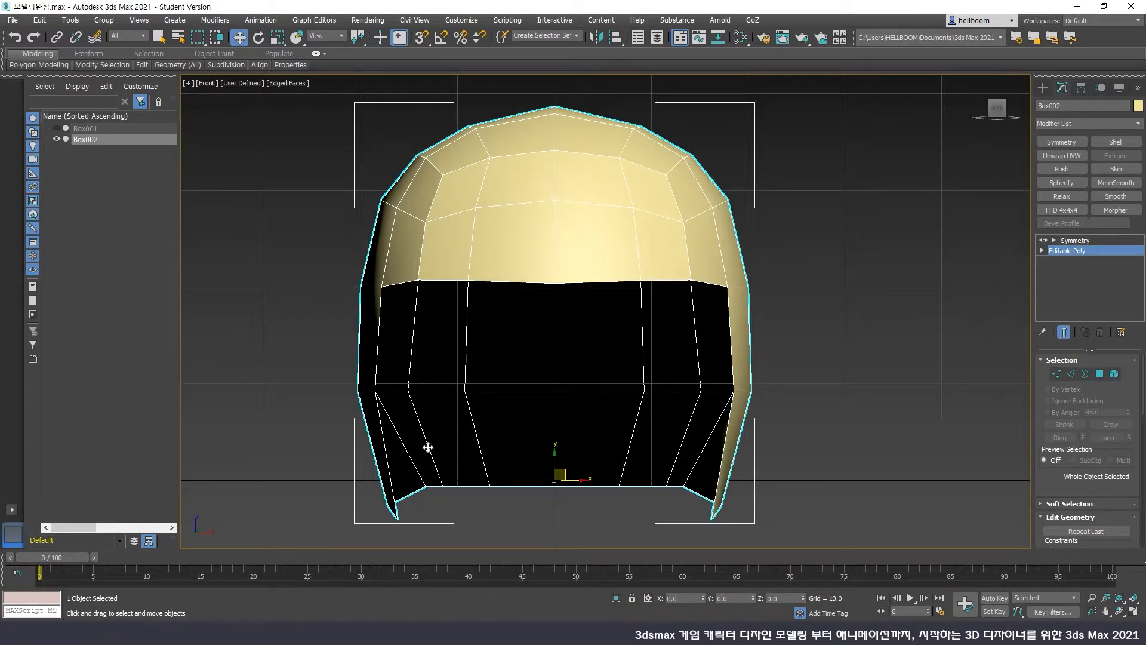
Cut a new horizontal edge line through the lowest forehead row, from the front around to the side vertex above the cheek panel
left_click(1056, 374)
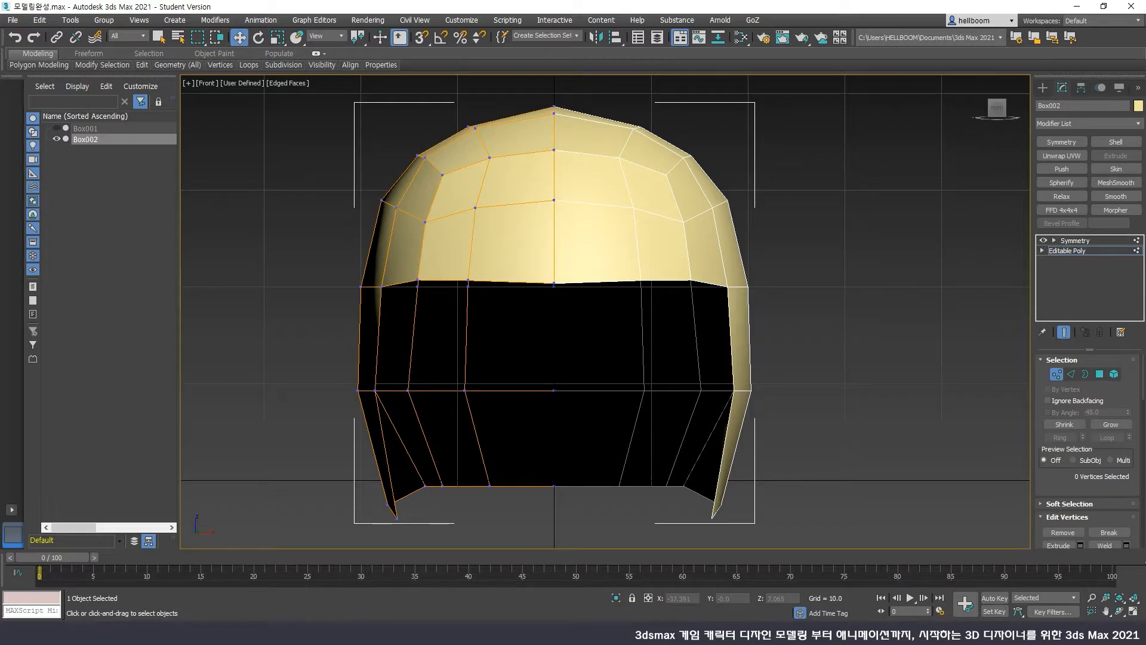
middle_click_drag(659, 426, 646, 414)
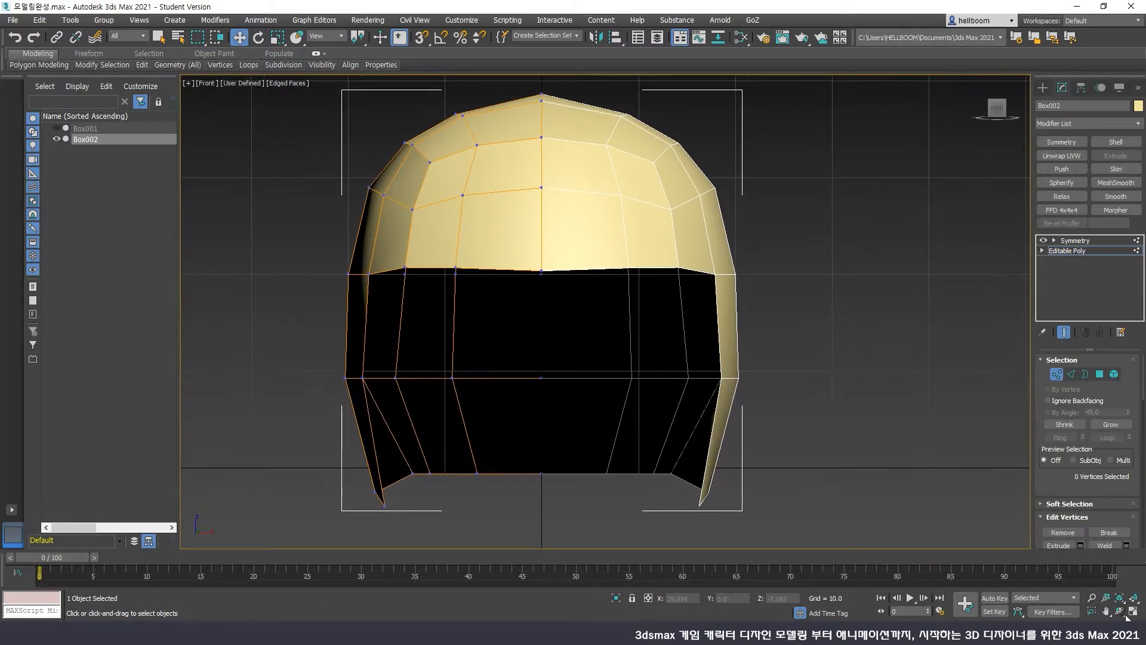
left_click(1132, 611)
middle_click_drag(918, 505, 909, 490)
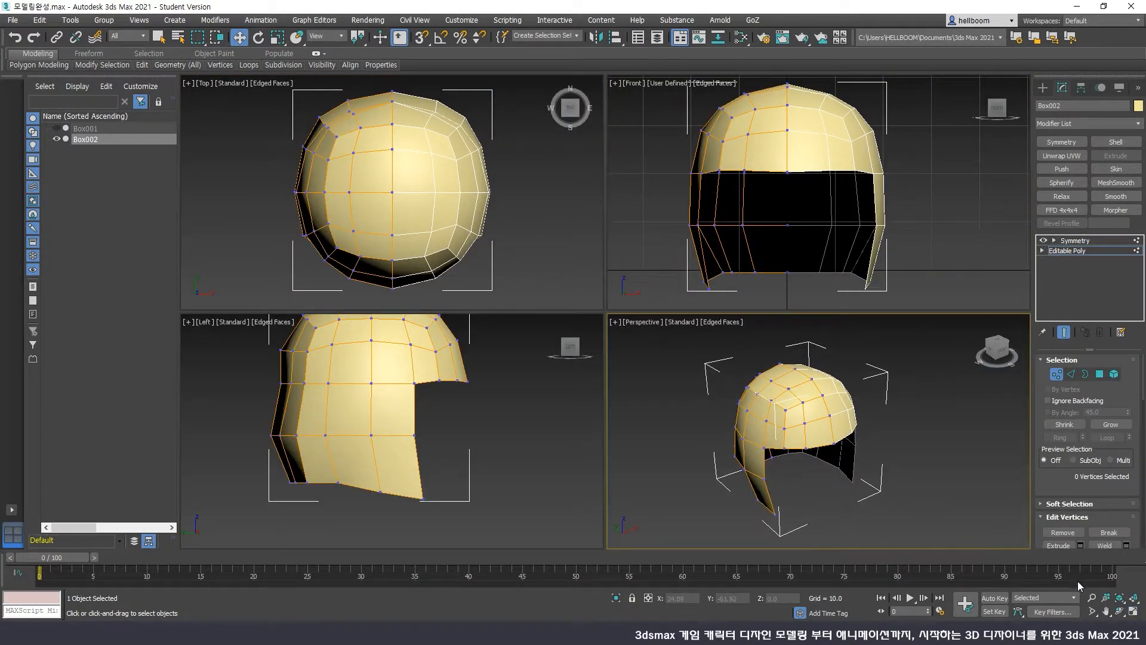
left_click(1133, 612)
left_click(1119, 611)
left_click_drag(684, 394, 651, 357)
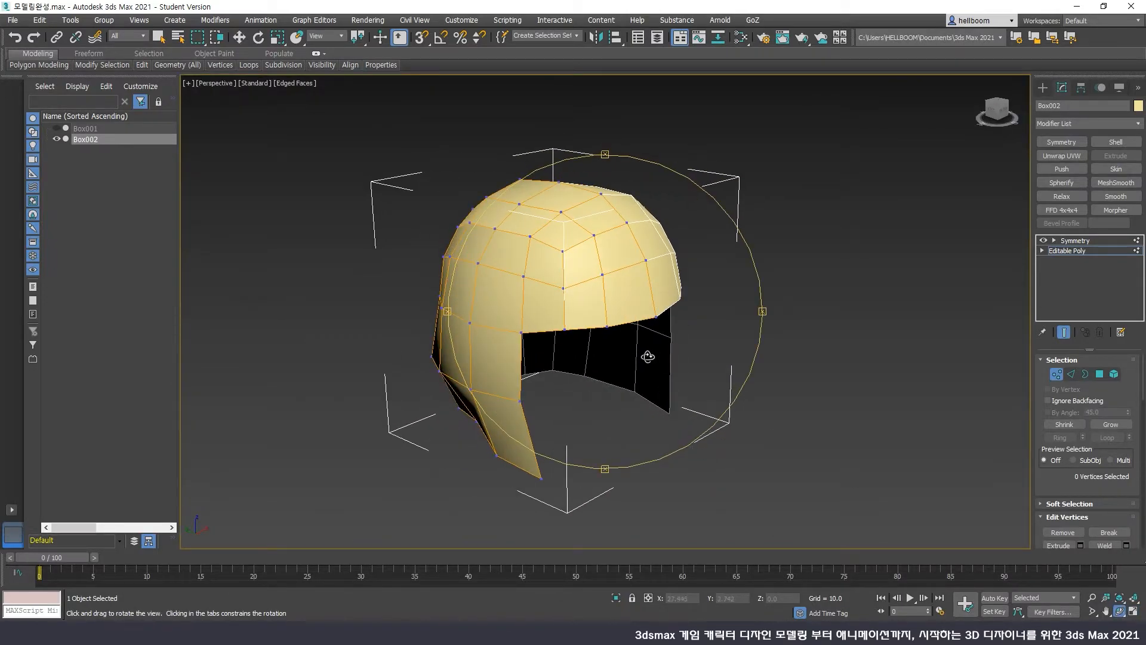
scroll(617, 350, "up", 3)
right_click(617, 350)
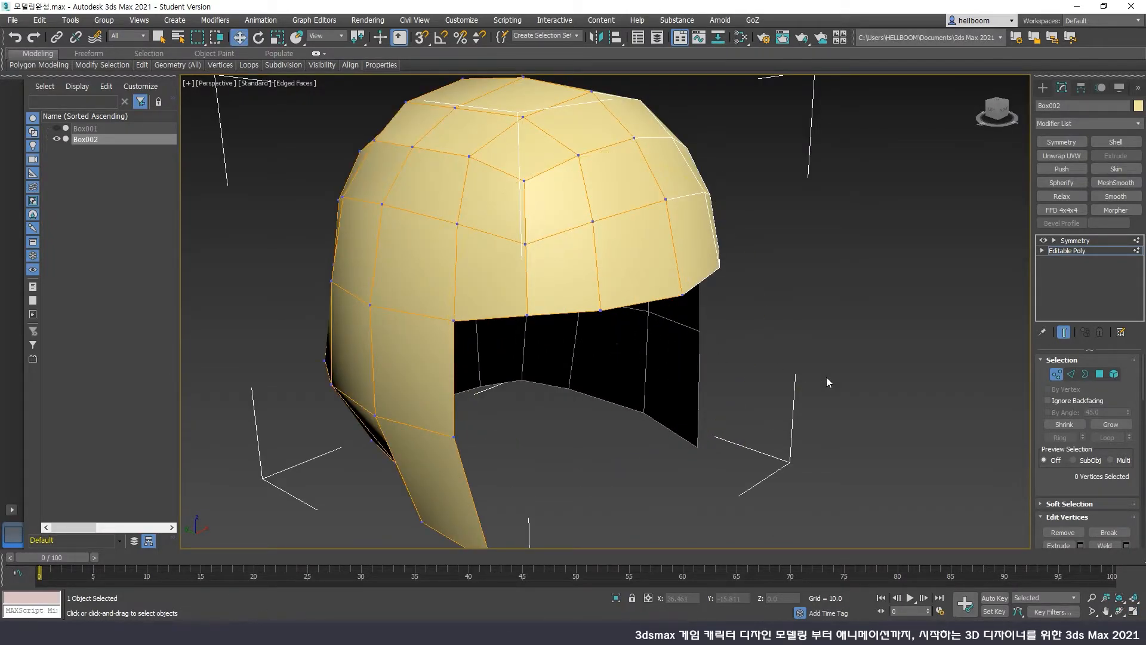
left_click(1057, 374)
left_click_drag(1039, 485, 1056, 308)
left_click(1103, 466)
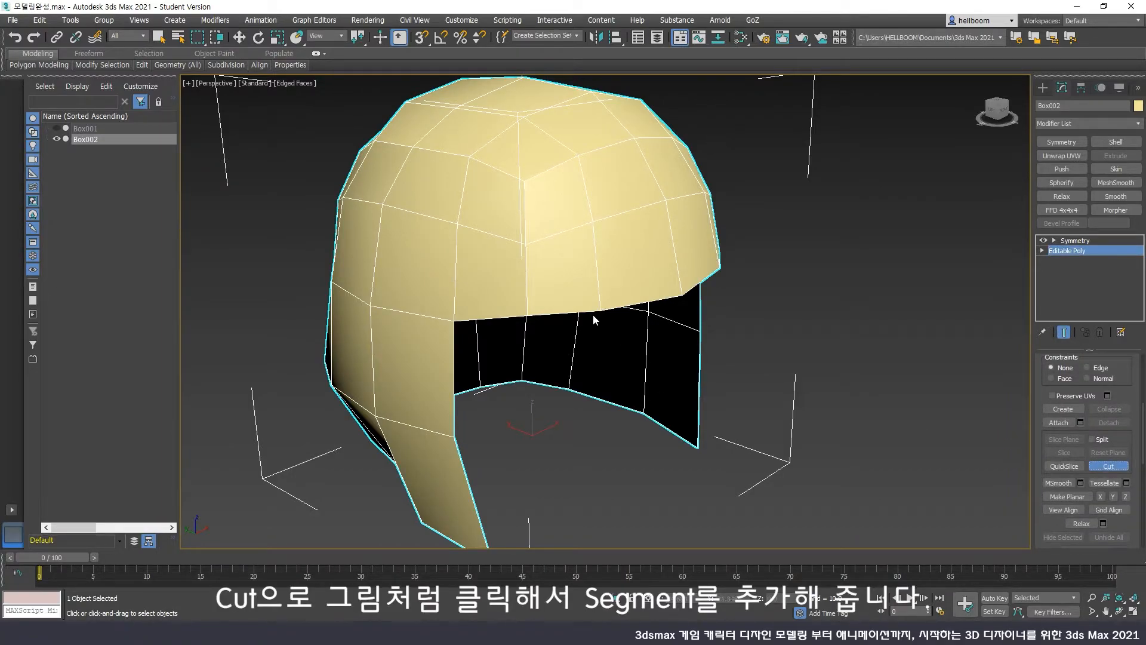
left_click(597, 264)
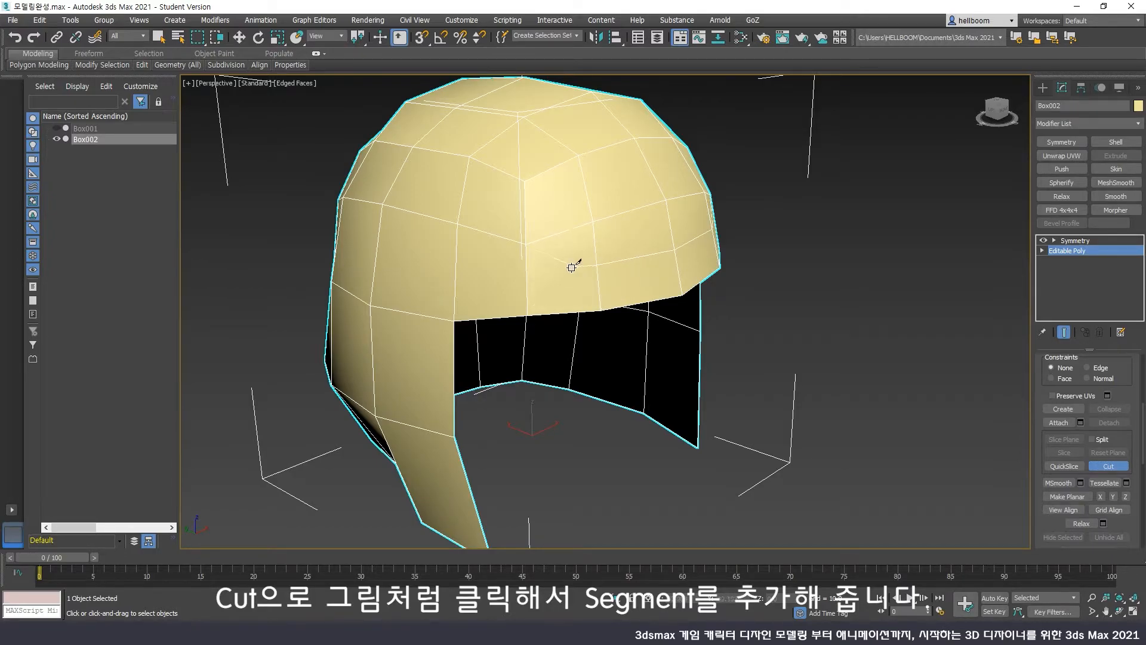
left_click(528, 277)
left_click(449, 282)
left_click(373, 304)
right_click(375, 304)
middle_click_drag(726, 404, 738, 383)
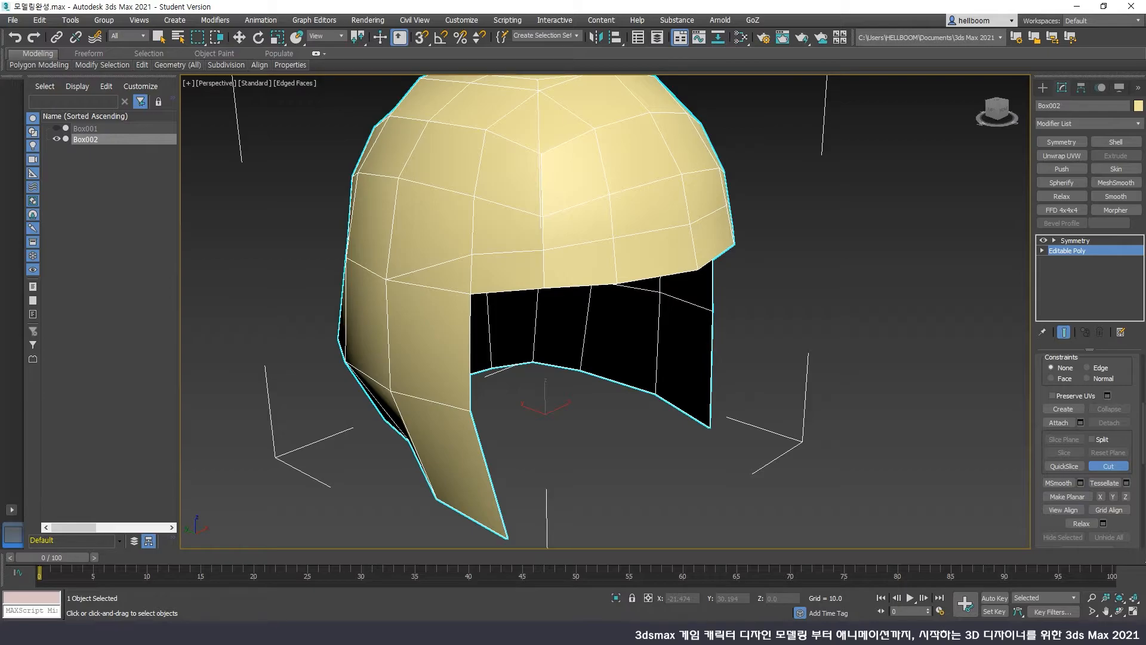
In the Left view, move the foremost vertices of the newly cut row forward to round out the brow
left_click(1132, 611)
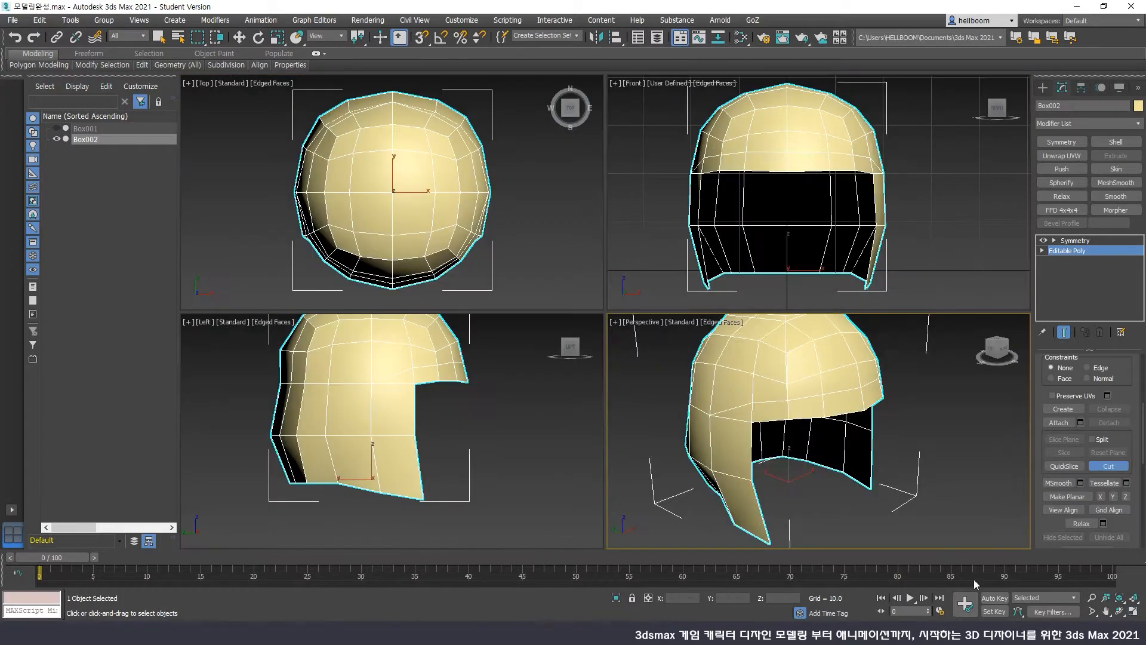
left_click(1120, 611)
left_click(1109, 466)
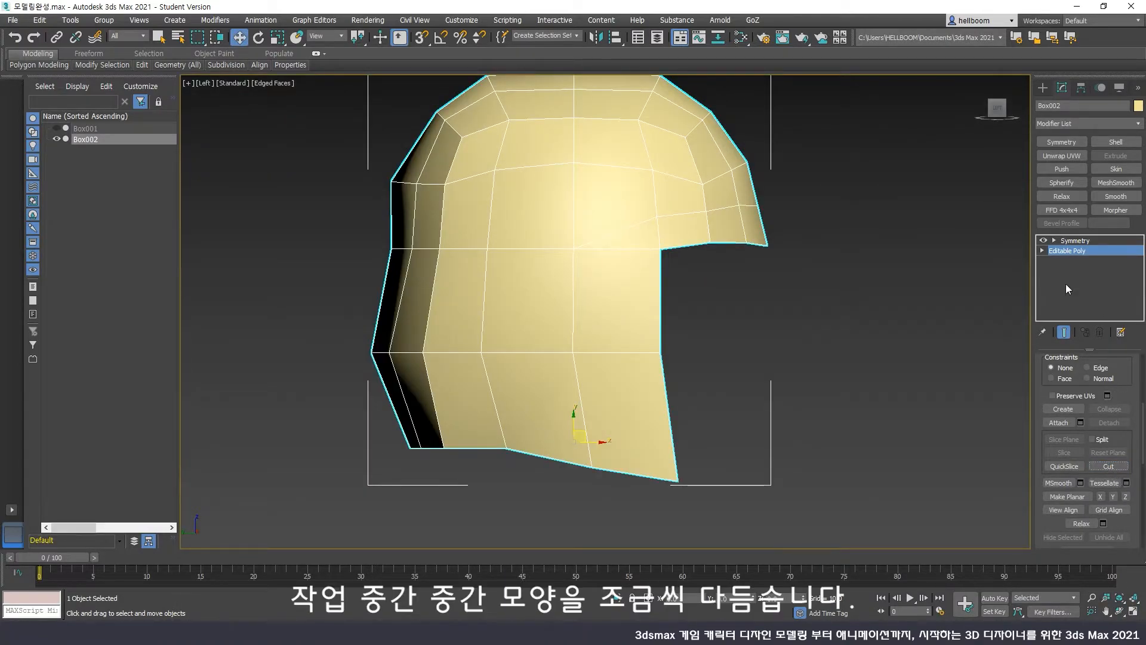
left_click(1044, 252)
left_click(1065, 261)
middle_click_drag(819, 246, 766, 303)
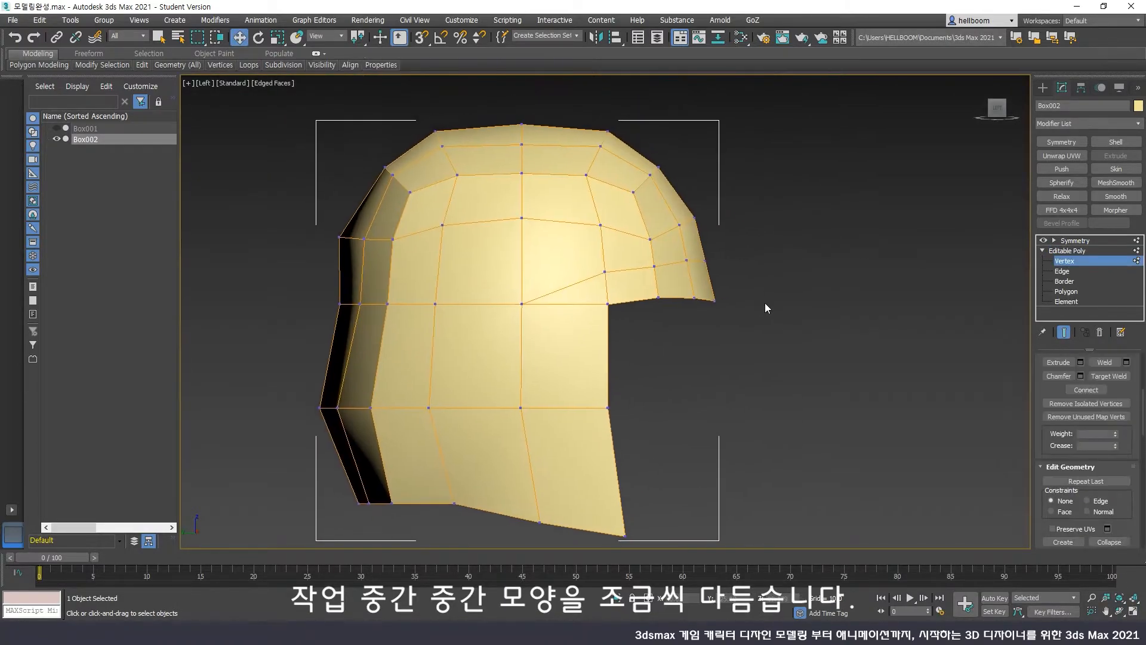
scroll(733, 295, "up", 3)
left_click_drag(740, 278, 641, 228)
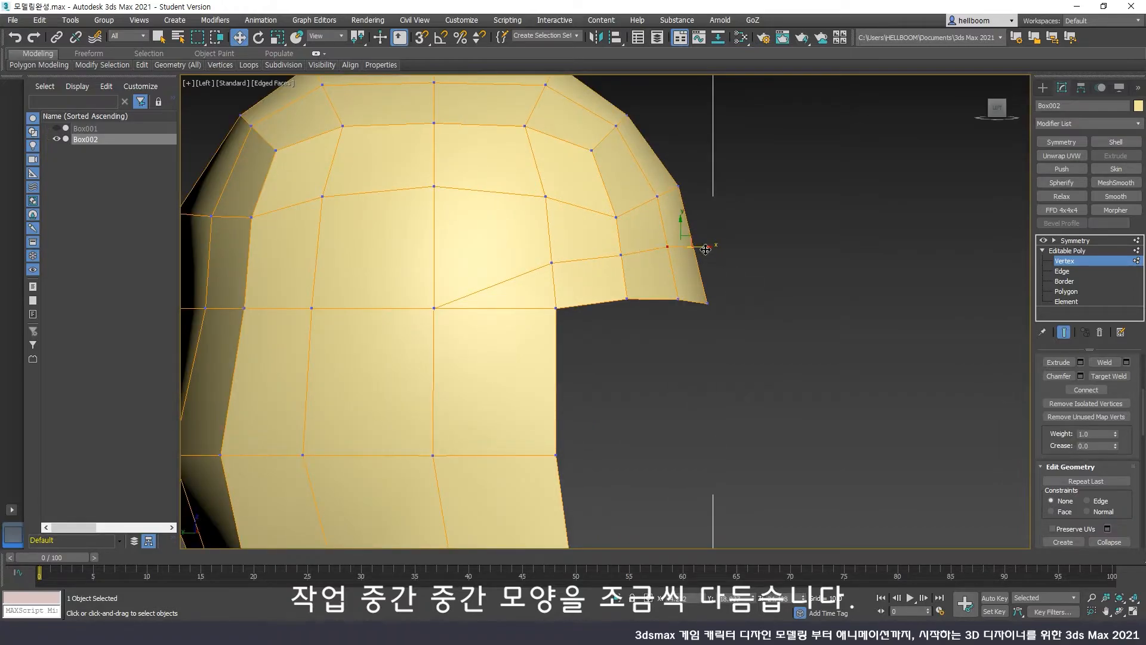
Raise the vertices above the new row and pull the brow's lower-edge vertices slightly backward in the Left view
left_click(616, 216)
left_click_drag(626, 204, 617, 179)
left_click_drag(706, 214, 653, 188)
mouse_move(719, 307)
left_mouse_down()
mouse_move(684, 293)
mouse_move(707, 303)
left_mouse_up()
left_click(707, 302)
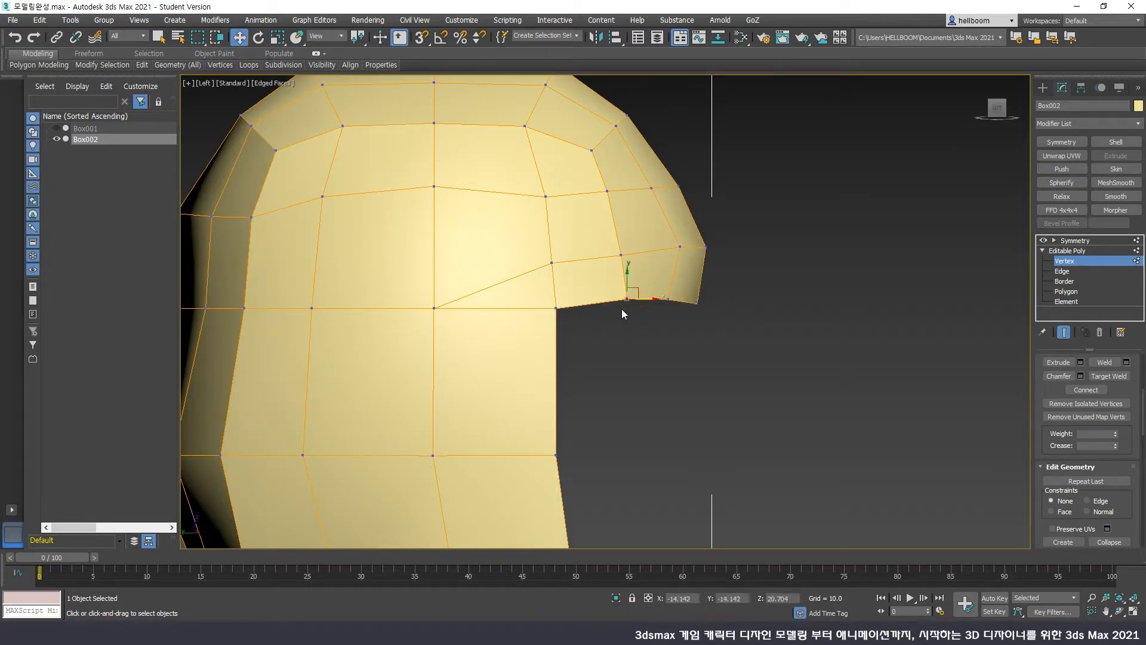
left_click_drag(636, 289, 625, 290)
left_click(666, 335)
scroll(675, 310, "down", 3)
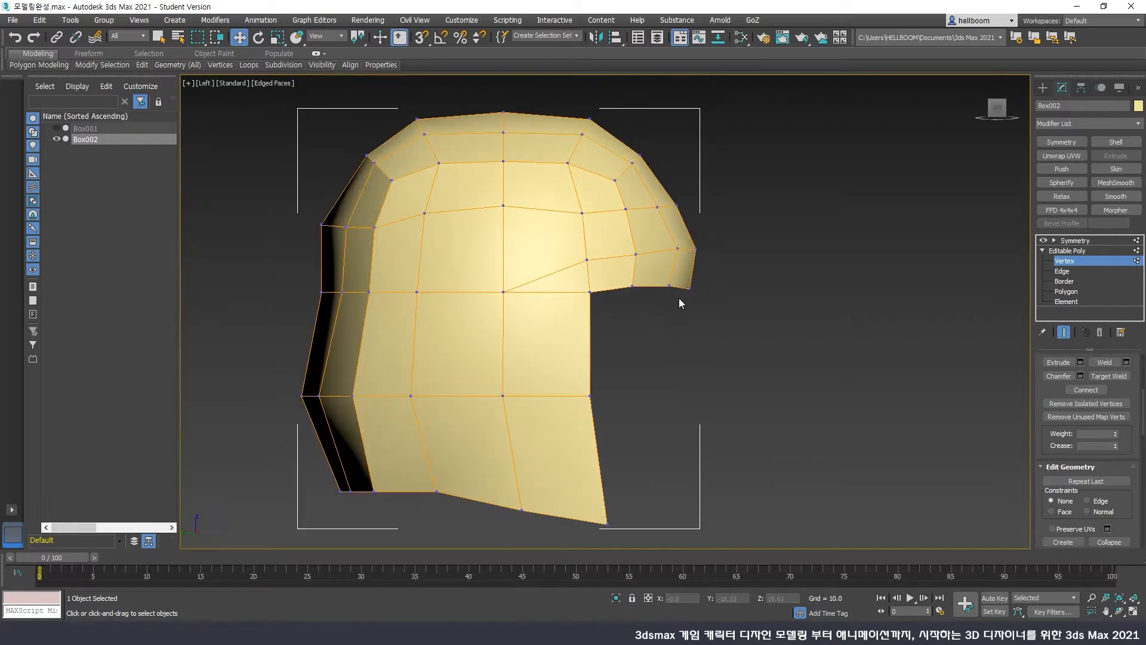
Examine the reshaped brow and side panels of the helmet in the Perspective view
left_click(1133, 611)
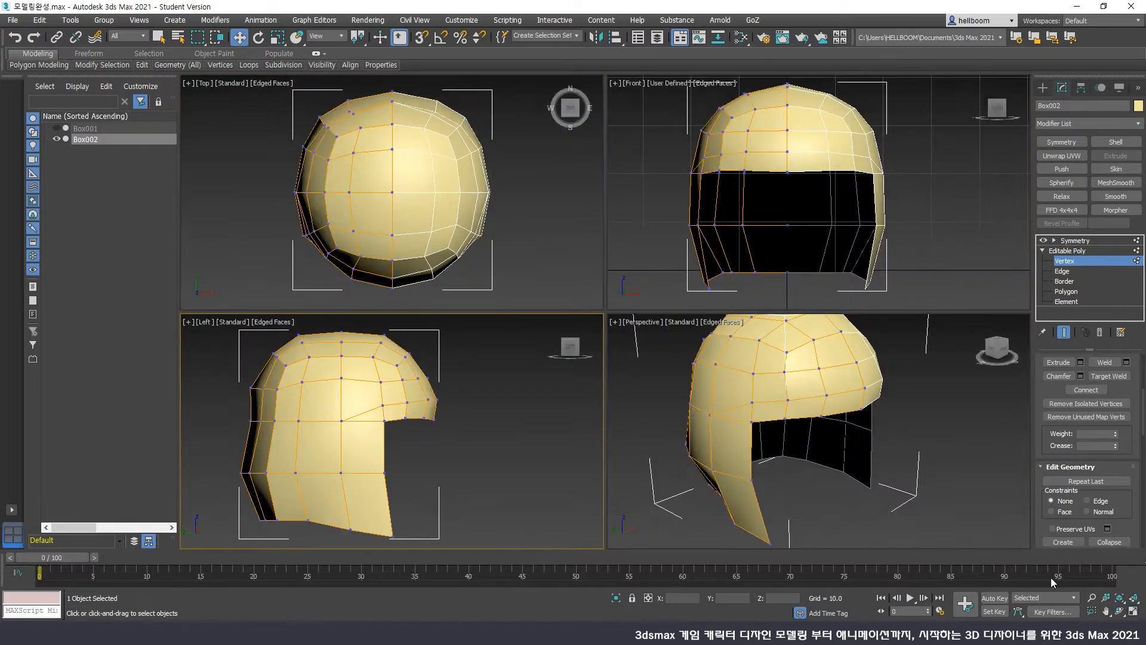
left_click(920, 507)
left_click(1134, 611)
left_click(1119, 611)
left_click_drag(680, 339, 655, 312)
right_click(537, 336)
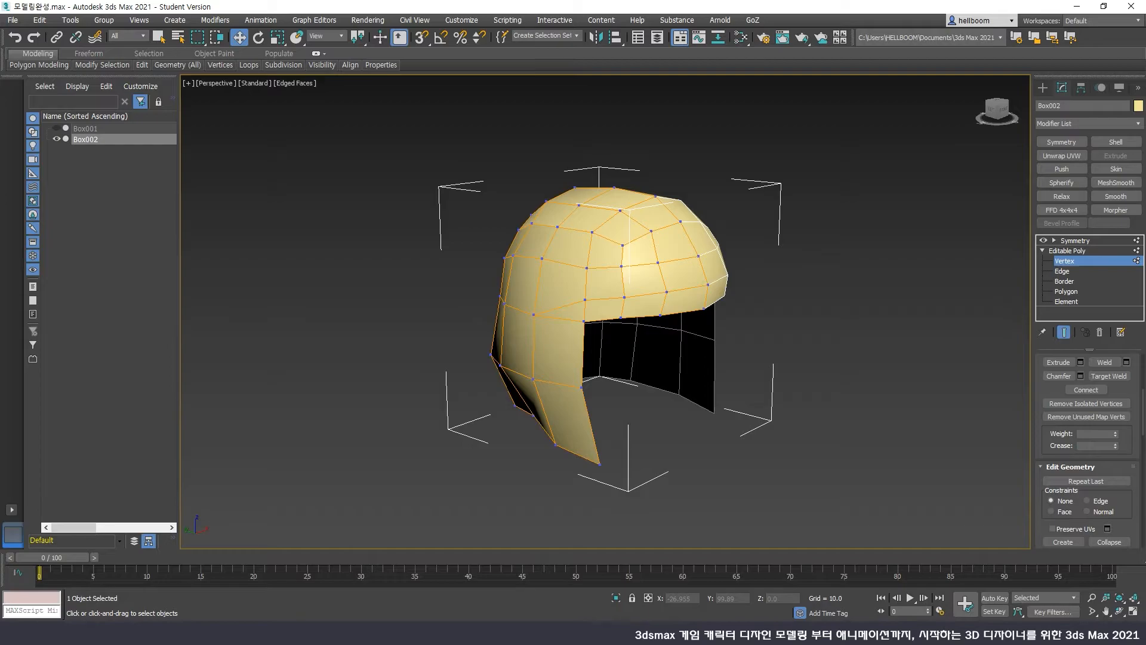
middle_click_drag(654, 478, 672, 471)
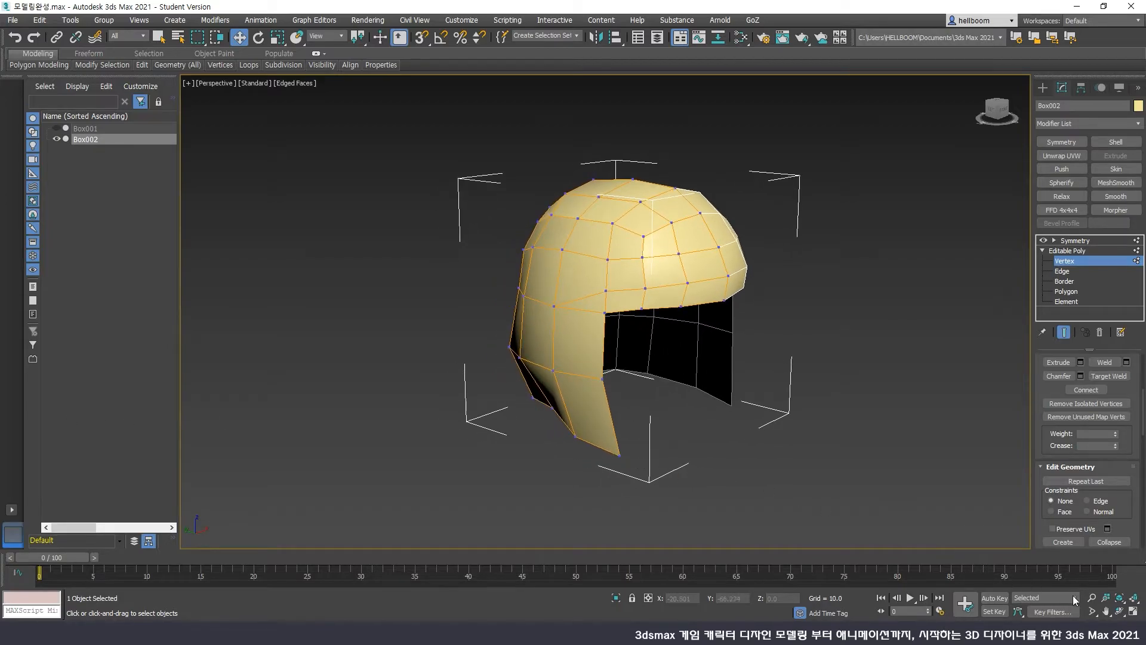
Select two vertical edges in the lowest side row, one behind the front flap and one near the rear, and Split them
left_click(1120, 611)
left_click_drag(695, 378, 660, 333)
right_click(661, 333)
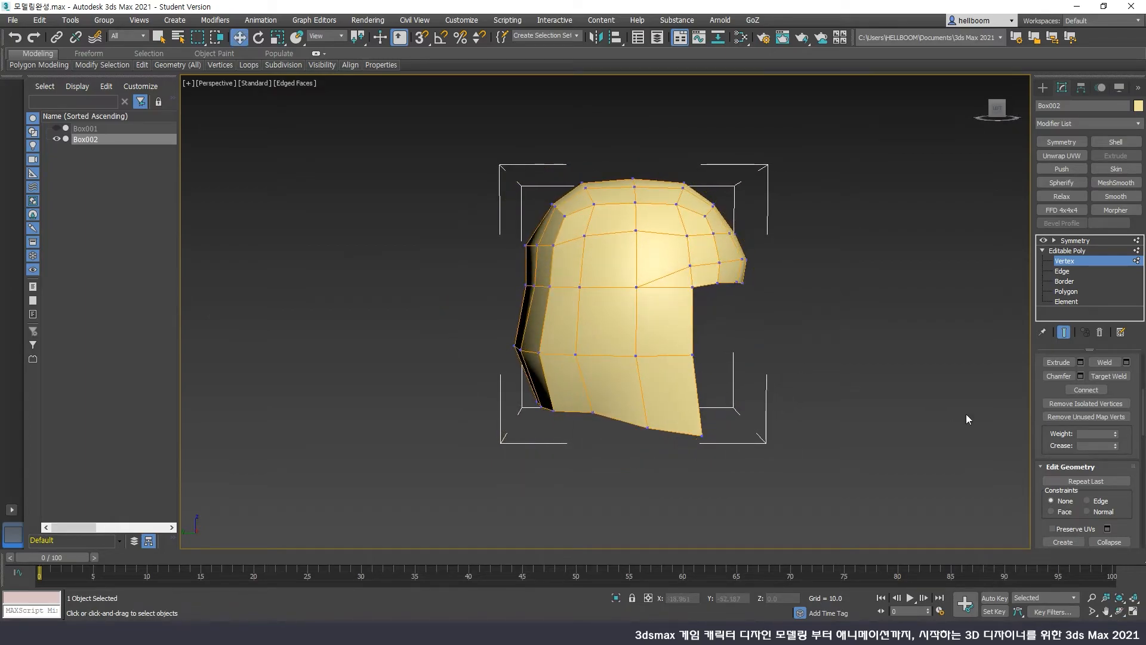
left_click(1069, 271)
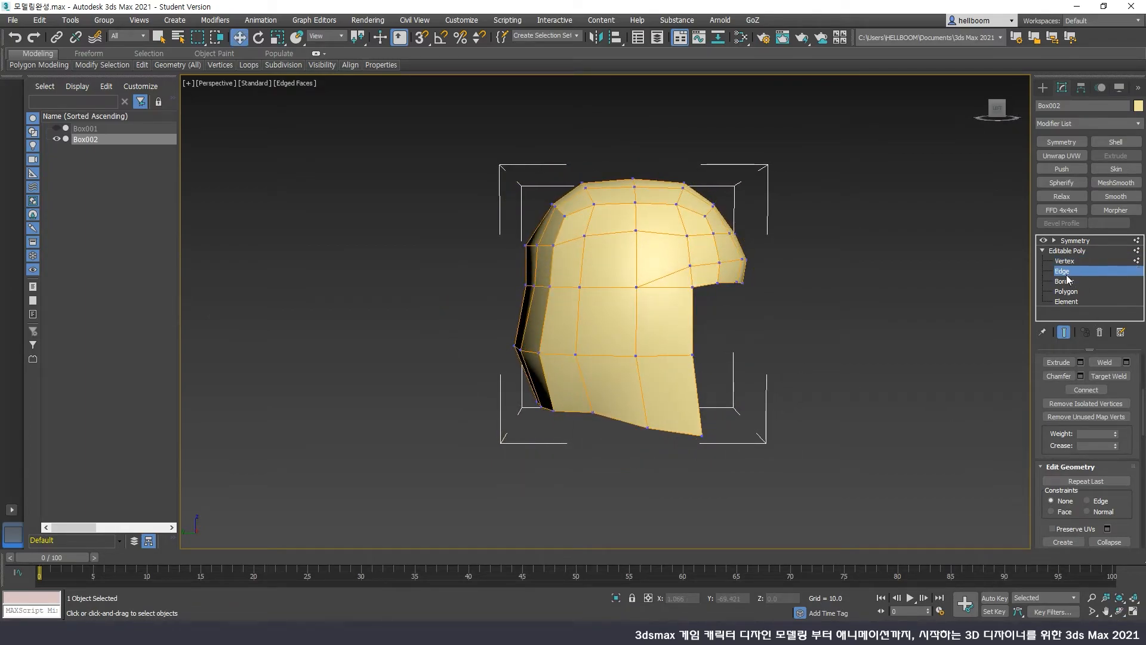
left_click(645, 398)
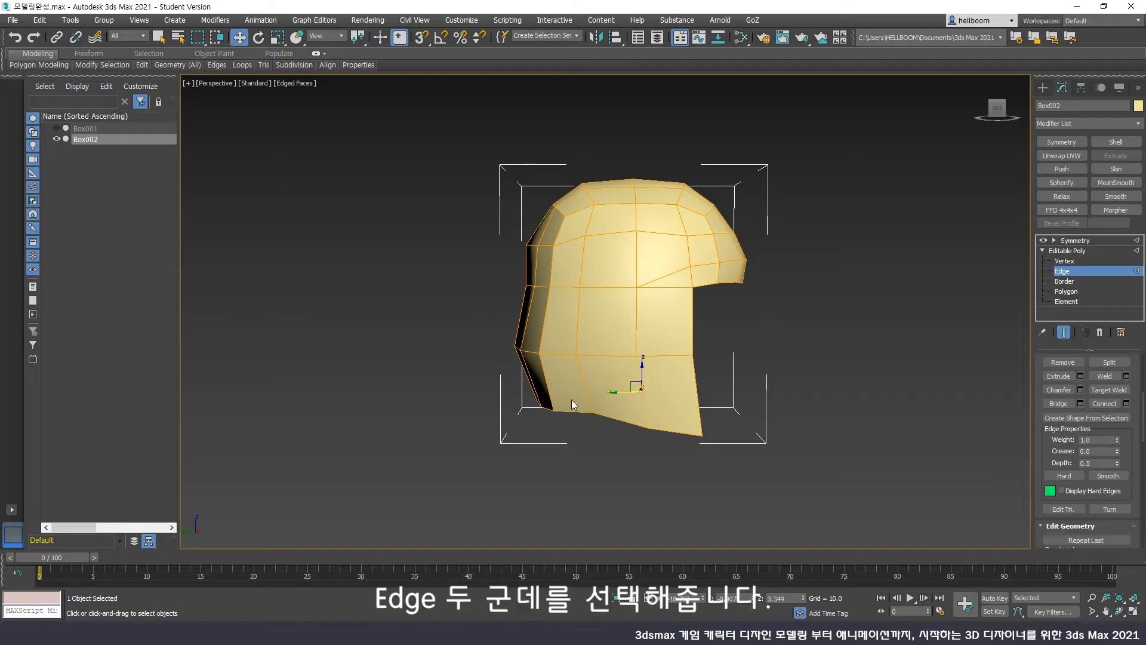
left_click(549, 393)
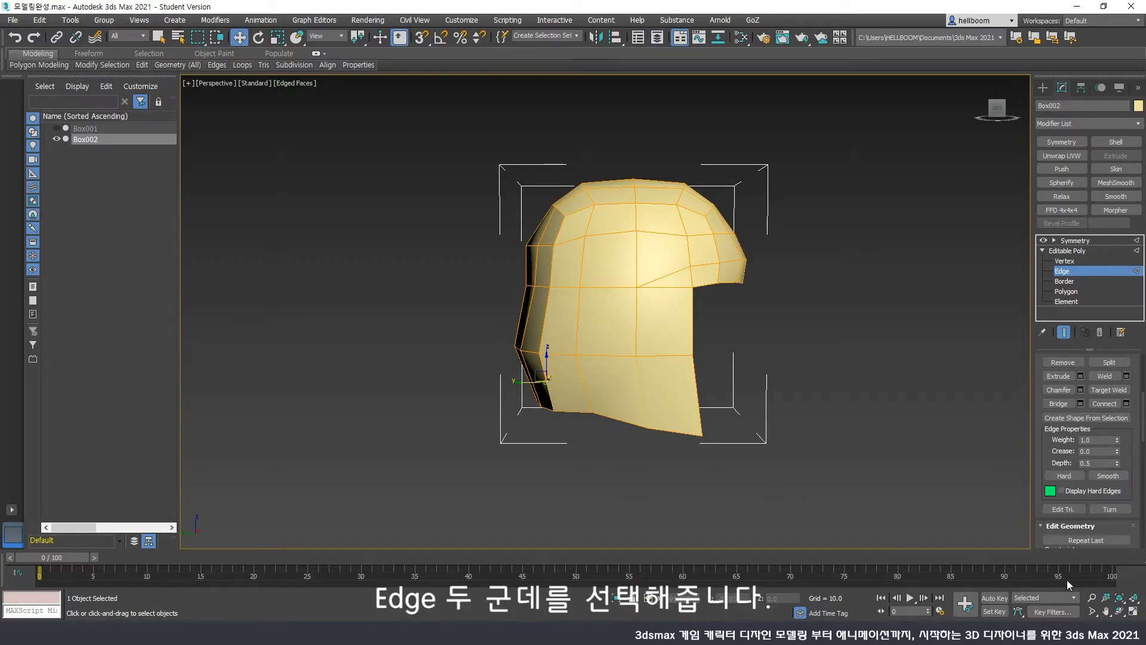
scroll(627, 347, "up", 5)
left_click(729, 399)
left_click(663, 386)
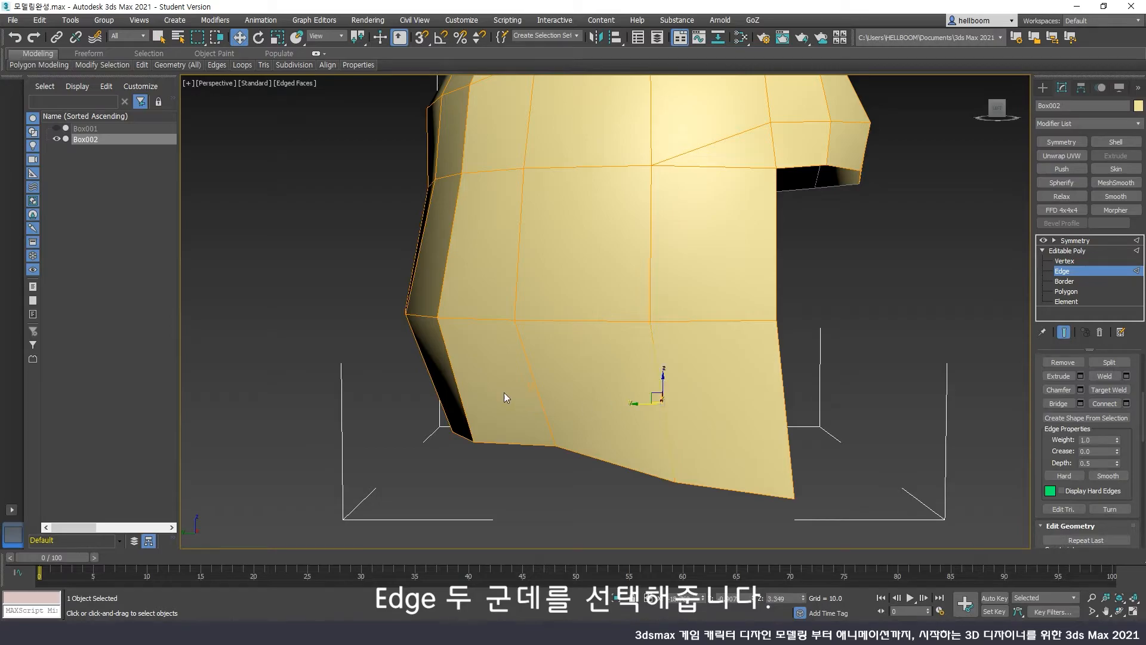
left_click(456, 379)
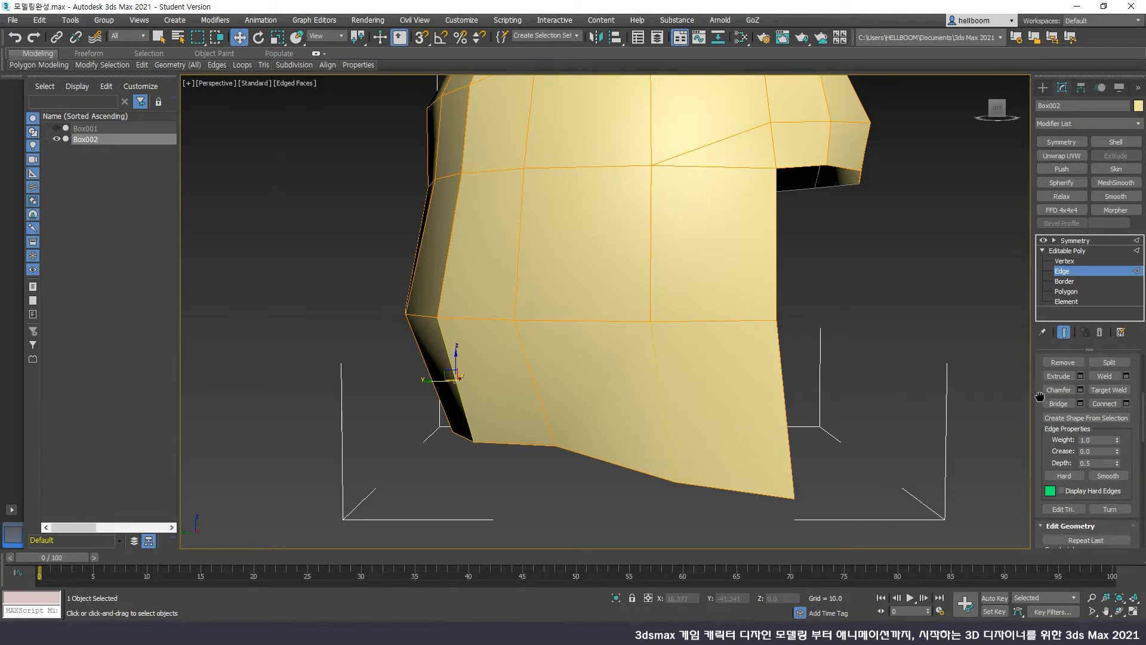
left_click_drag(1040, 396, 1040, 458)
left_click(1098, 425)
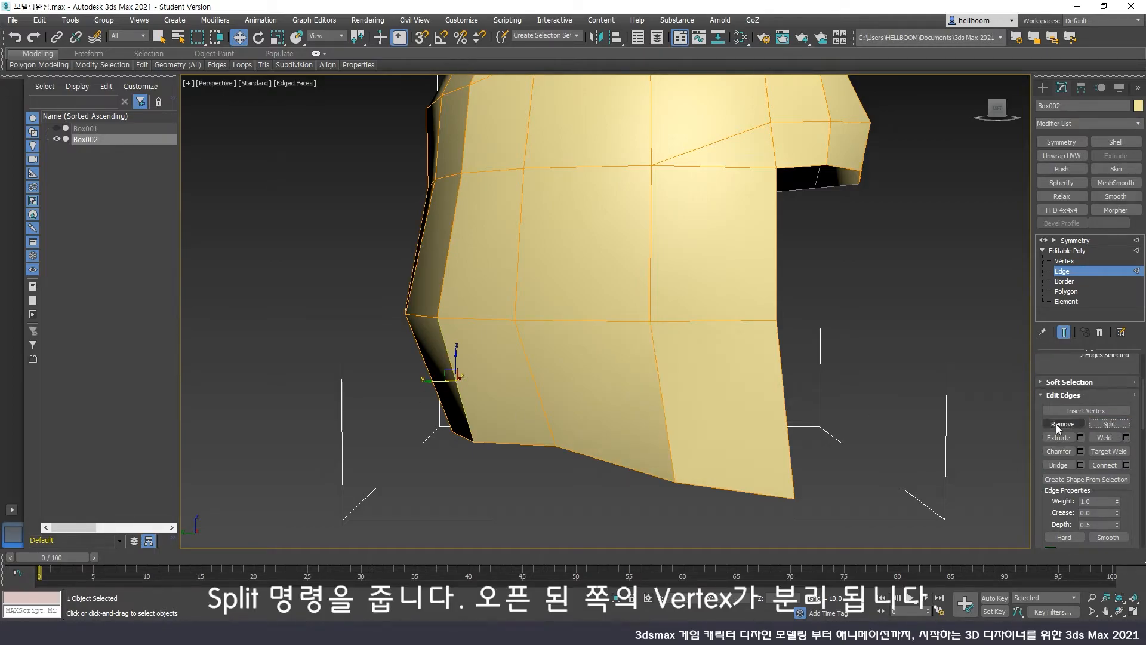
Move the front flap's split bottom vertex forward to open a gap, and shift the next lower-edge vertex behind it backward
left_click(1065, 262)
left_click(675, 478)
left_click_drag(658, 483, 681, 485)
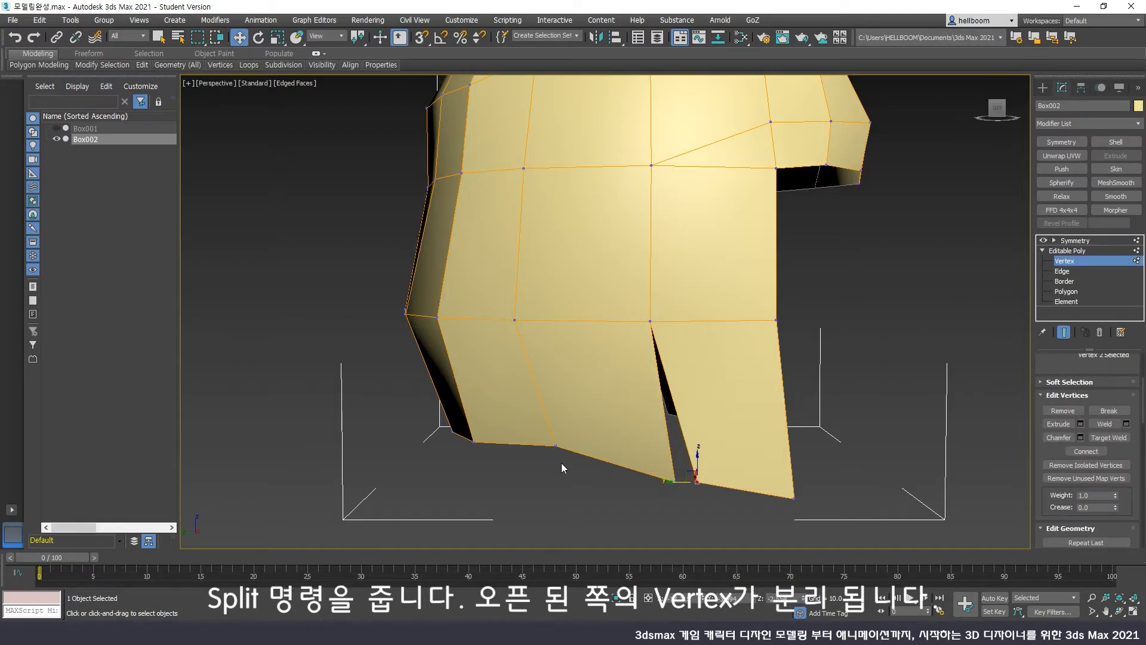
left_click(555, 446)
left_click_drag(538, 446, 512, 453)
left_click(517, 461)
left_click(526, 446)
left_click(1013, 339)
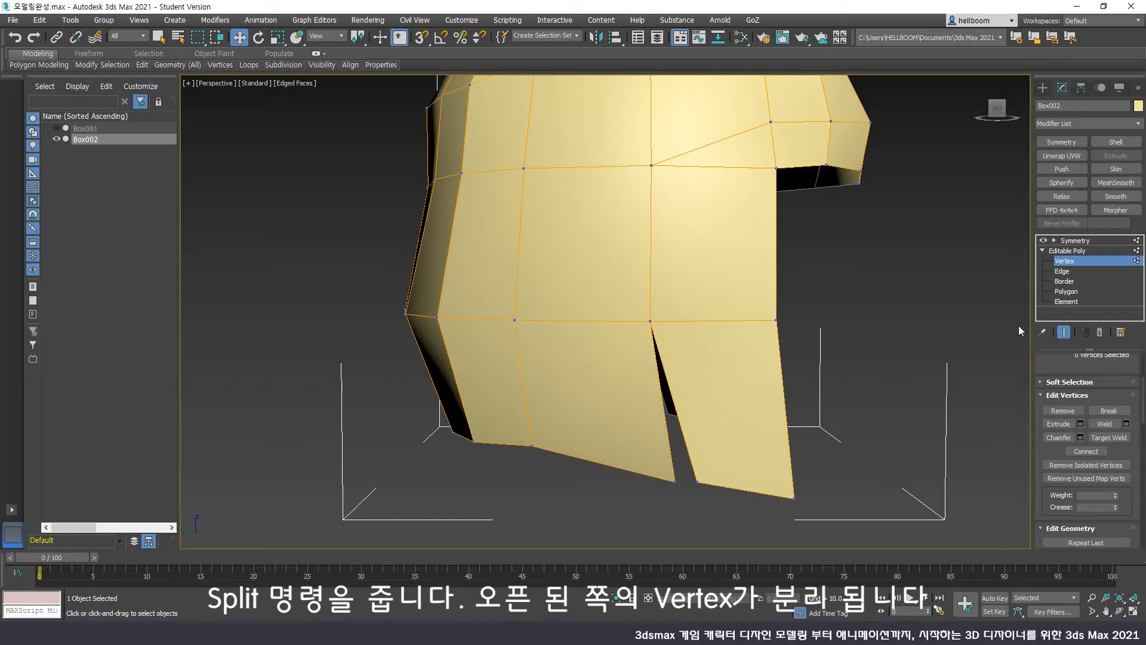
Split the rear vertical edge in the lowest side row and move its two bottom vertices apart to open a second gap
left_click(1062, 271)
left_click(529, 406)
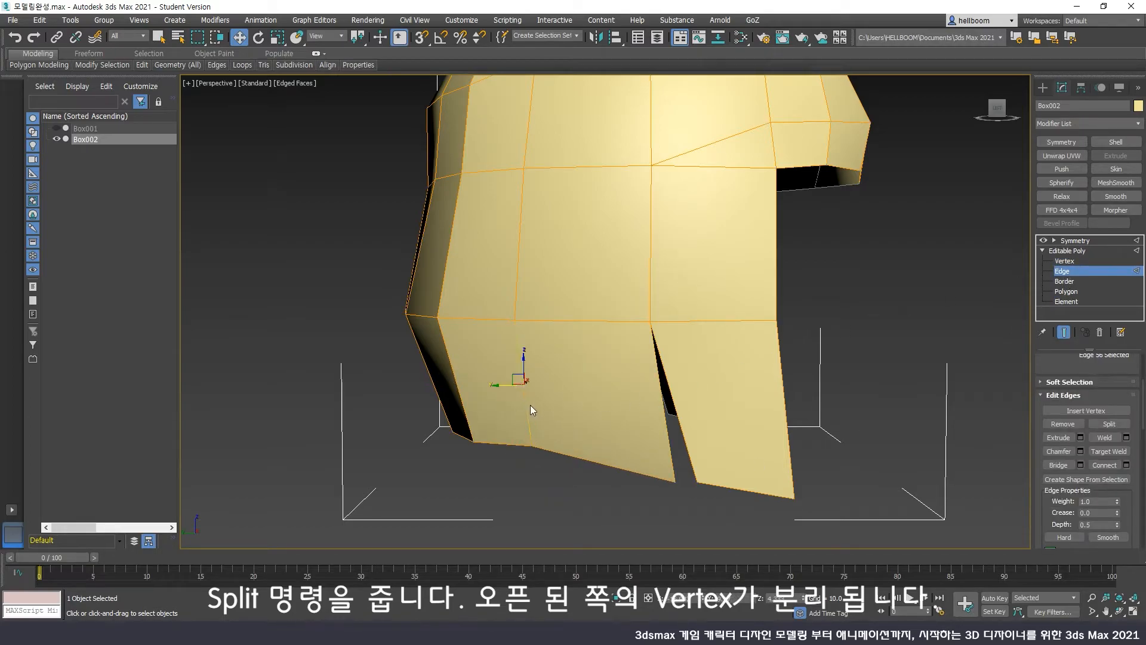
left_click(1110, 423)
left_click(1065, 261)
mouse_move(538, 452)
left_mouse_down()
mouse_move(505, 412)
mouse_move(522, 445)
left_mouse_up()
left_click(521, 471)
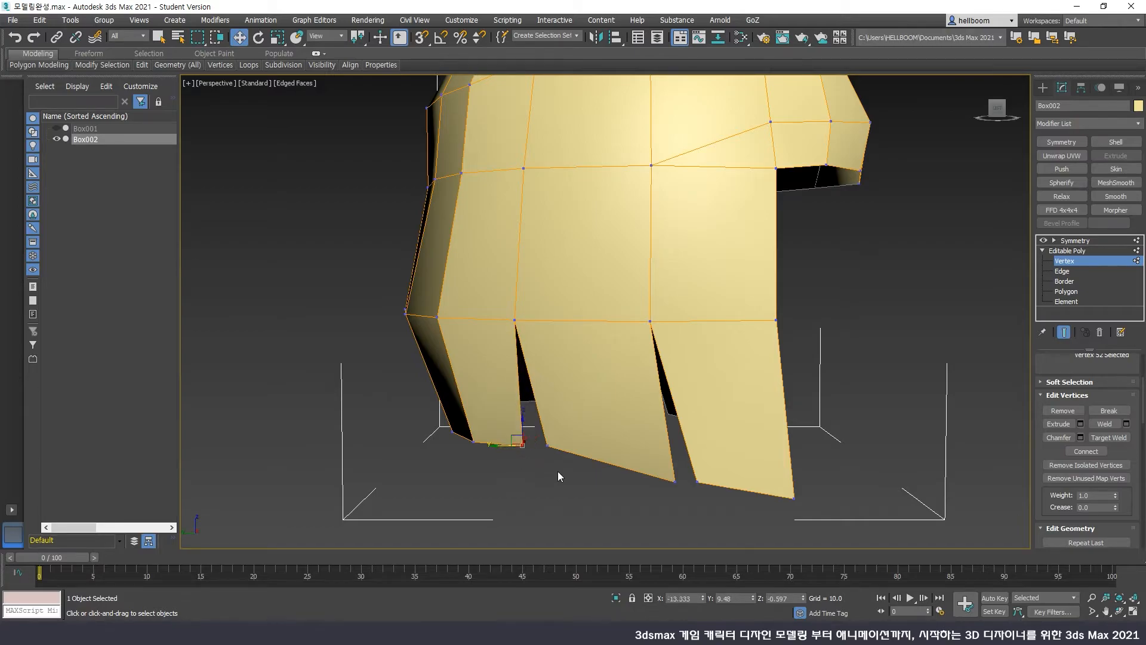
Raise the front bottom vertex of the middle side flap so its lower edge runs nearly level
middle_click_drag(650, 482, 589, 422)
left_click(614, 419)
left_click_drag(607, 414, 595, 386)
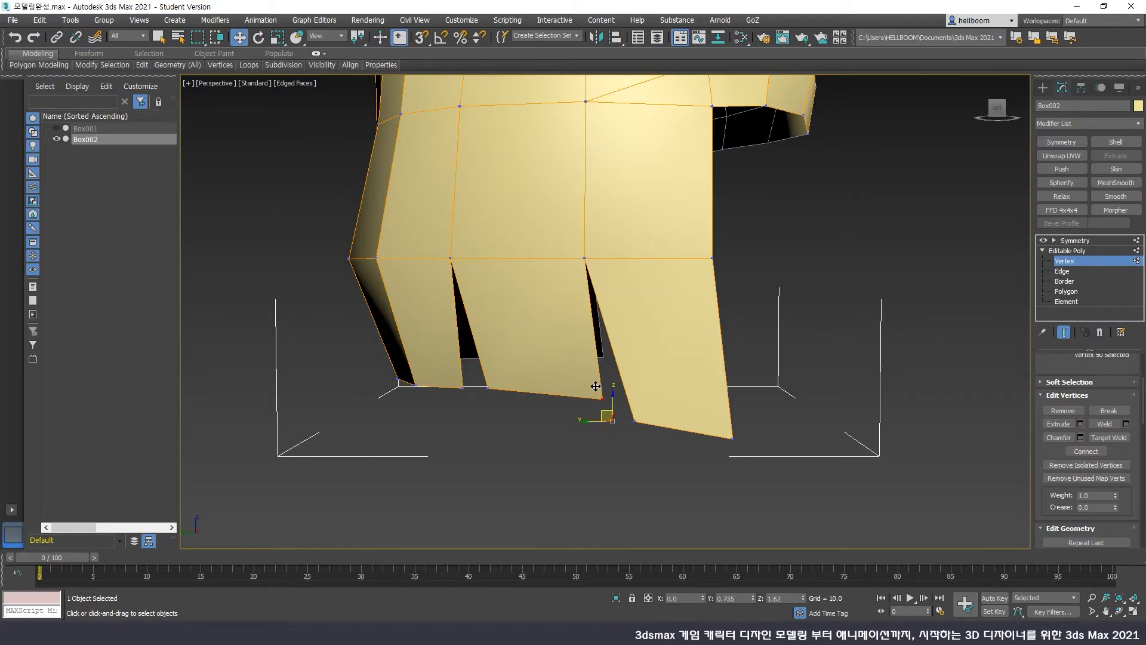
left_click(505, 402)
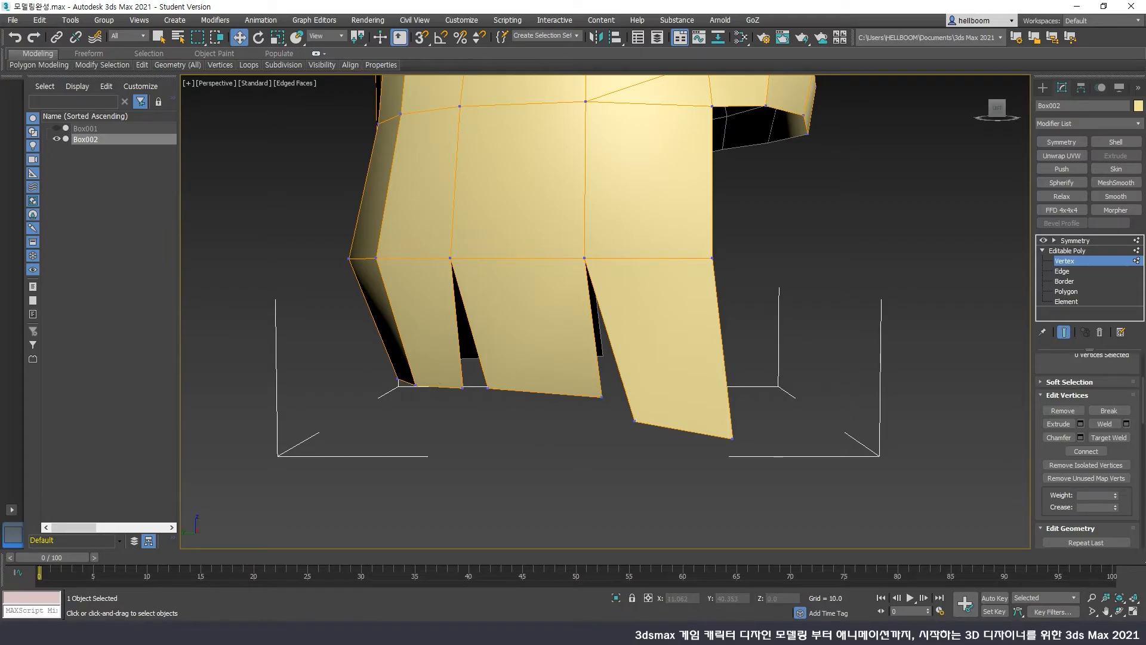
Show the whole helmet in four views and select all polygons of its Editable Poly
key("z")
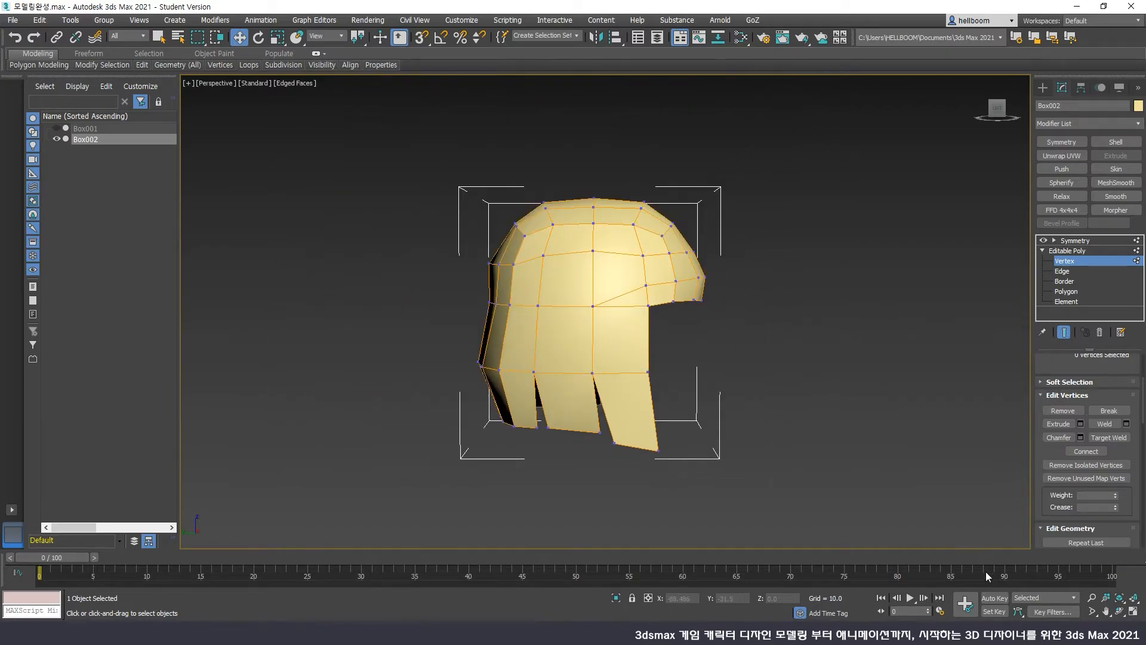
left_click(1133, 613)
left_click(1120, 612)
left_click_drag(866, 449, 783, 456)
key("w")
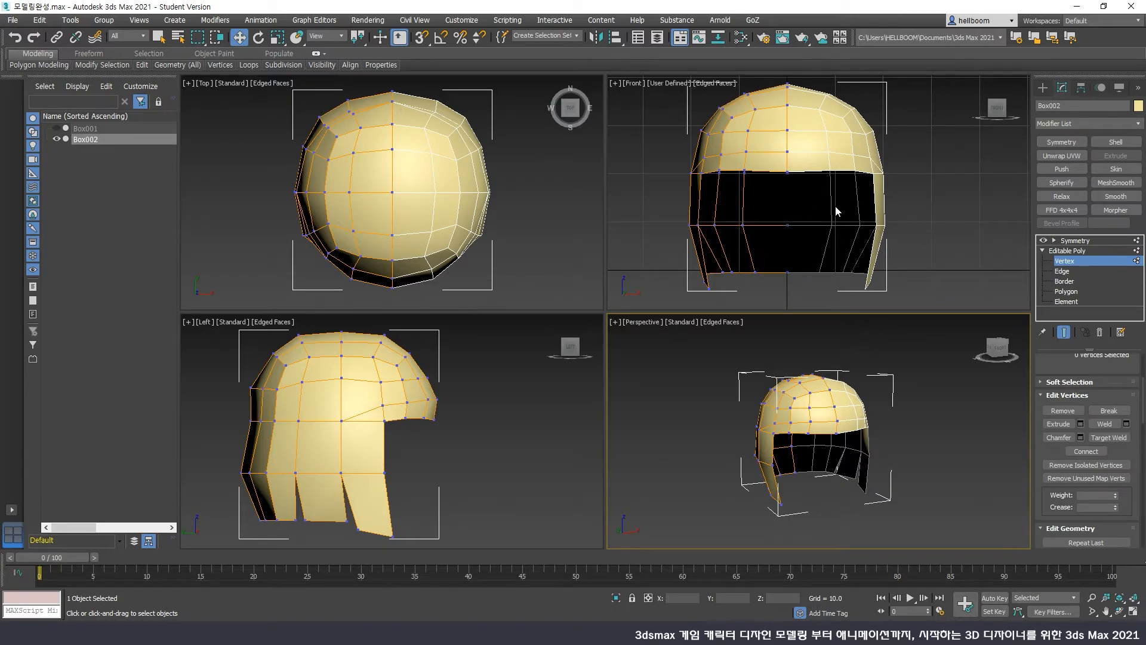
left_click(1081, 251)
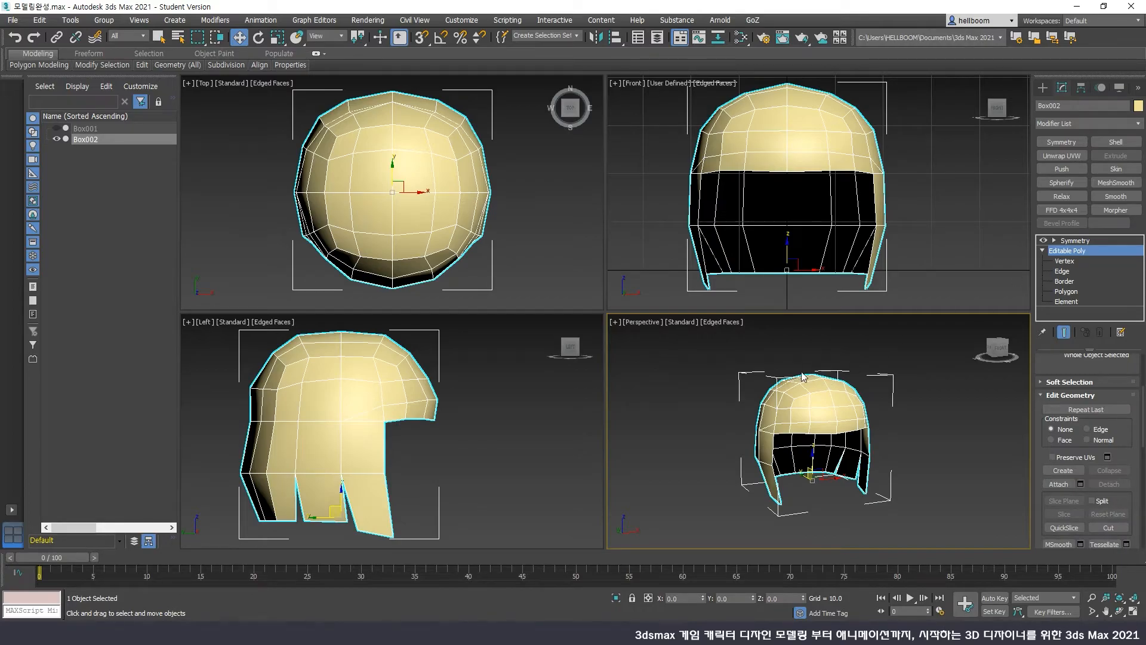
left_click(1066, 291)
key("ctrl+a")
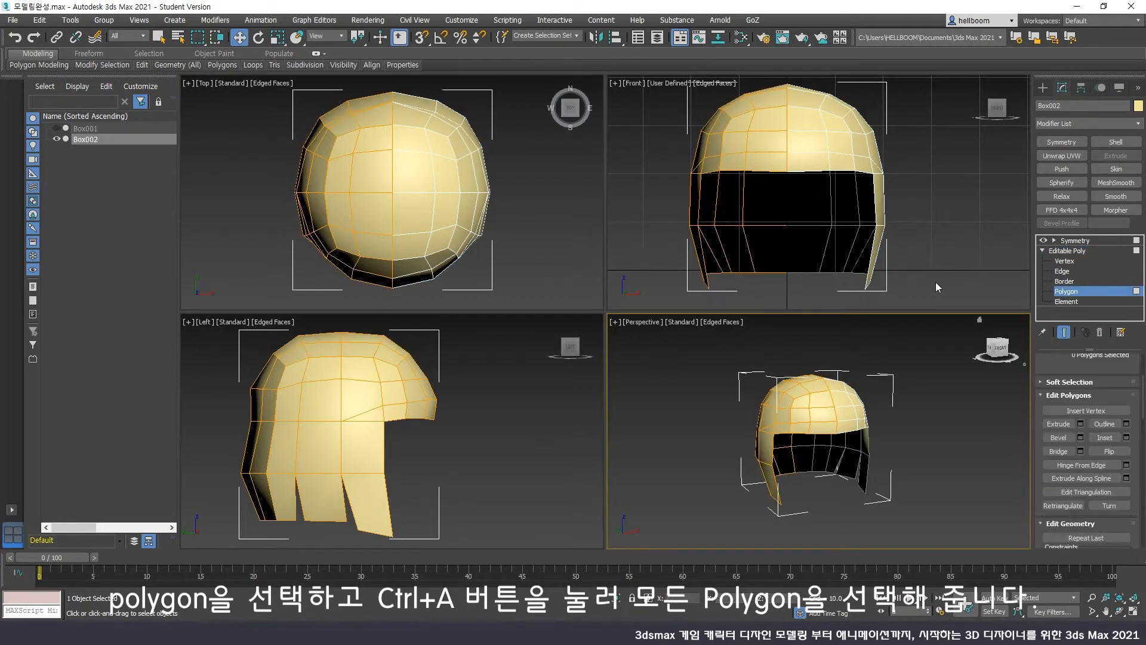
left_click(934, 281)
key("ctrl+a")
Apply Auto Smooth with a threshold of 180 to the selected polygons, then clear the selection
scroll(1040, 472, "down", 5)
scroll(1032, 489, "down", 5)
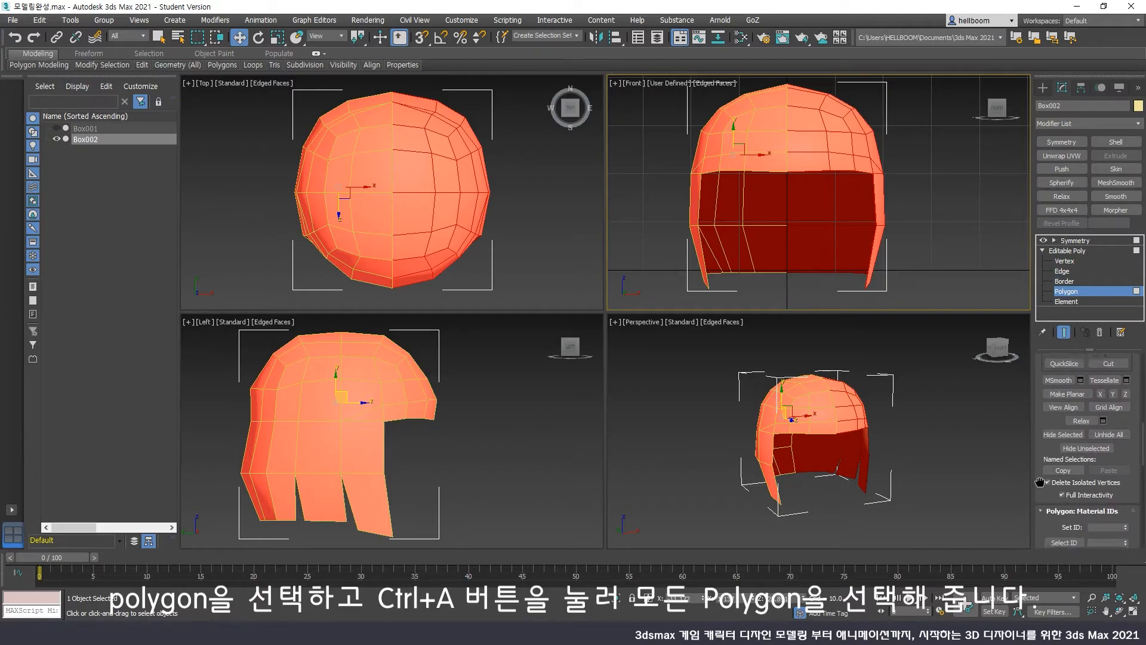
double_click(1112, 487)
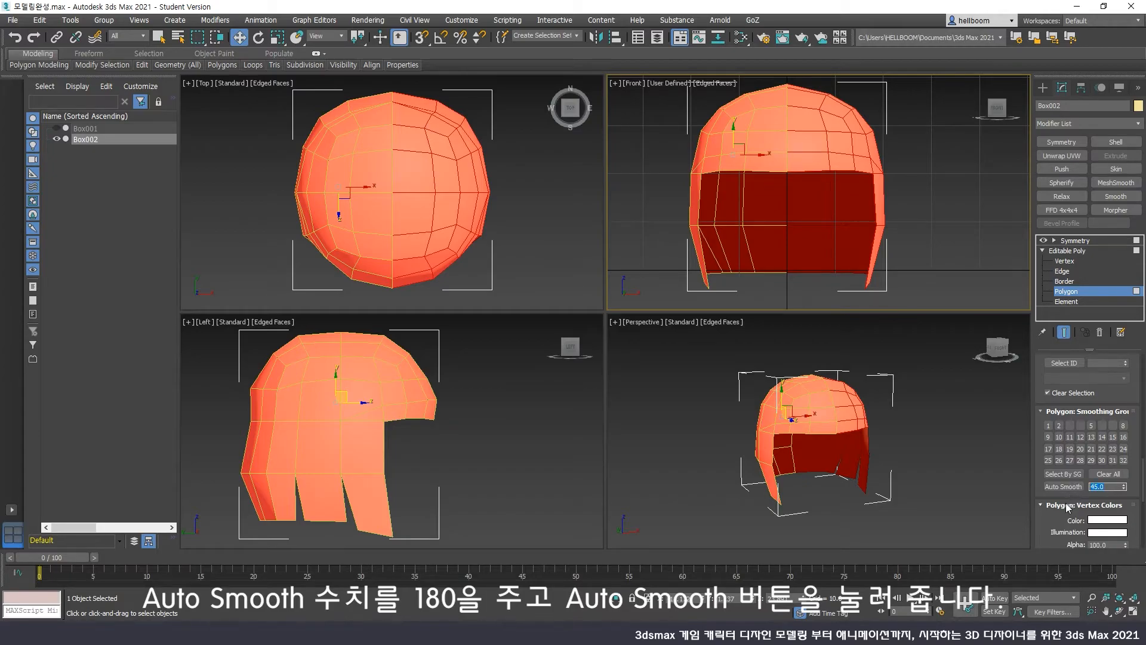
type("180")
left_click(1058, 488)
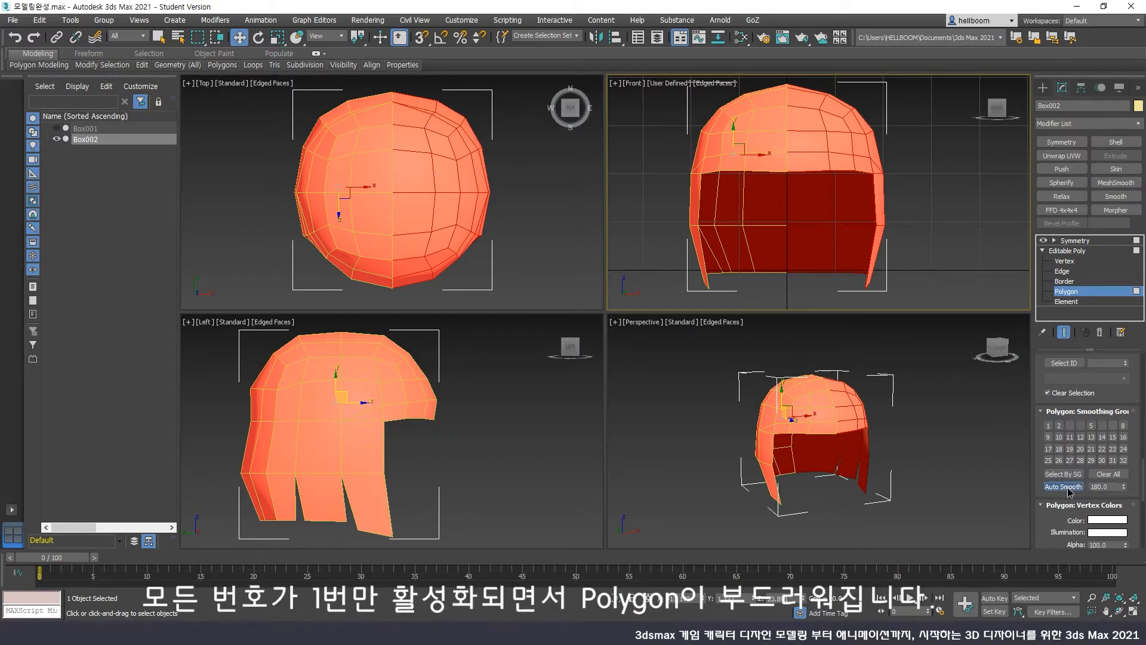
left_click(920, 473)
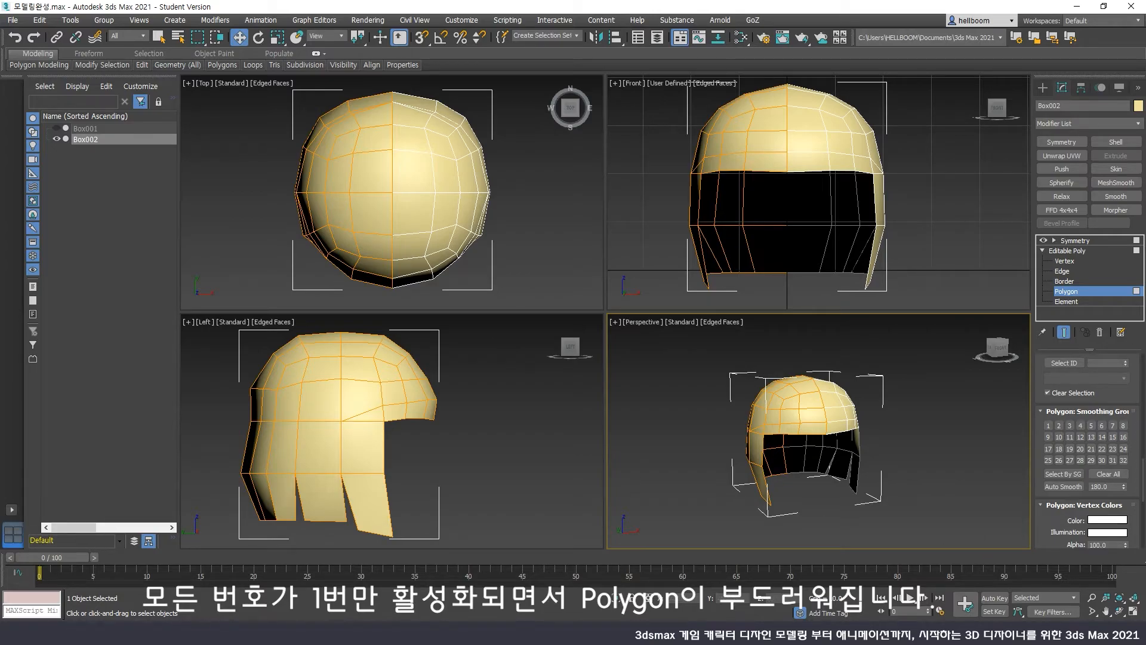
Unhide the Box001 head and raise the helmet about 3 units in the Front view to fit over it
left_click(57, 129)
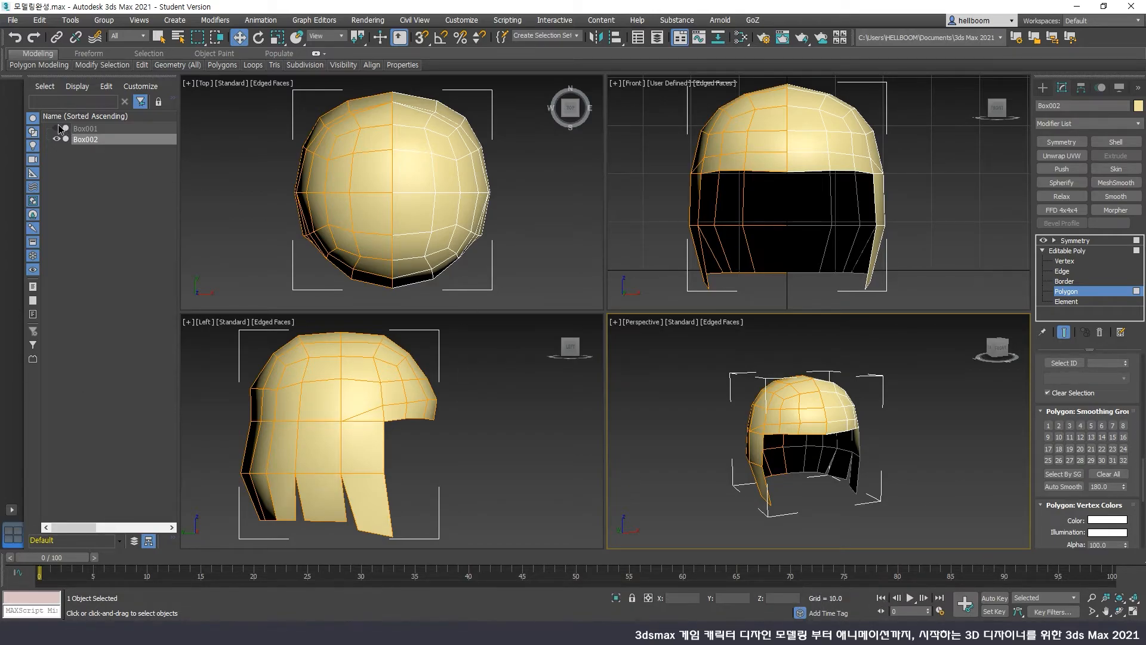
left_click(1043, 88)
right_click(866, 236)
right_click(858, 245)
left_click(867, 264)
left_click_drag(790, 257, 784, 287)
right_click(784, 287)
left_click(788, 284)
left_click_drag(790, 246, 791, 231)
scroll(328, 473, "up", 4)
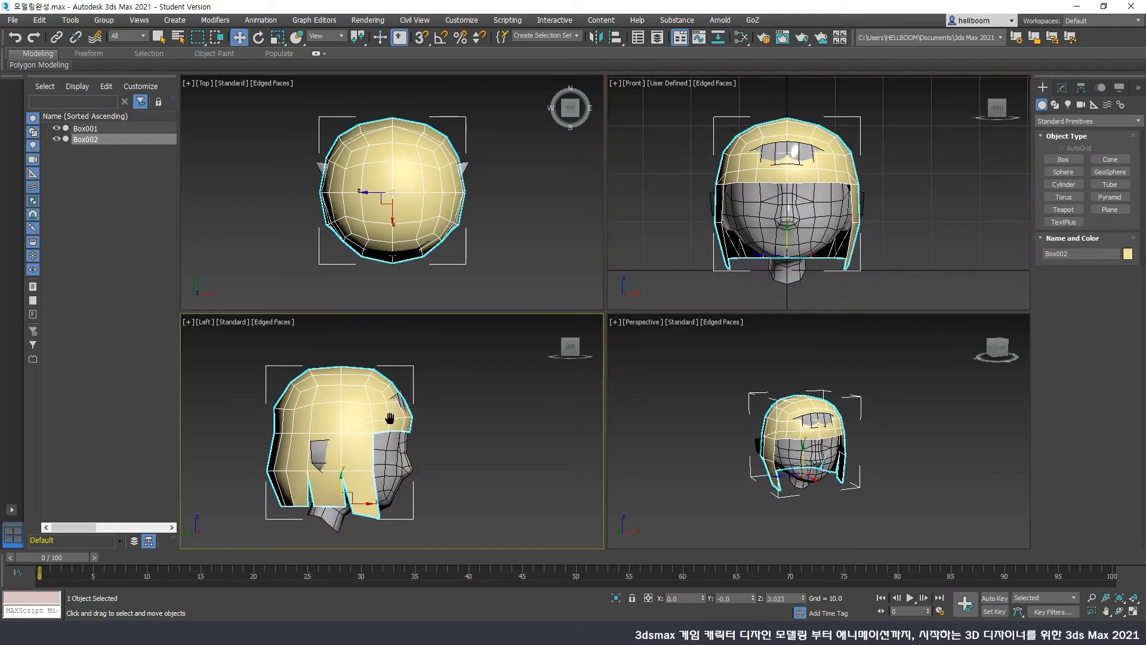
Shift the helmet forward about 0.49 units over the head in the Left view
left_click(1132, 612)
middle_click_drag(664, 231, 636, 247)
left_click_drag(506, 492, 513, 492)
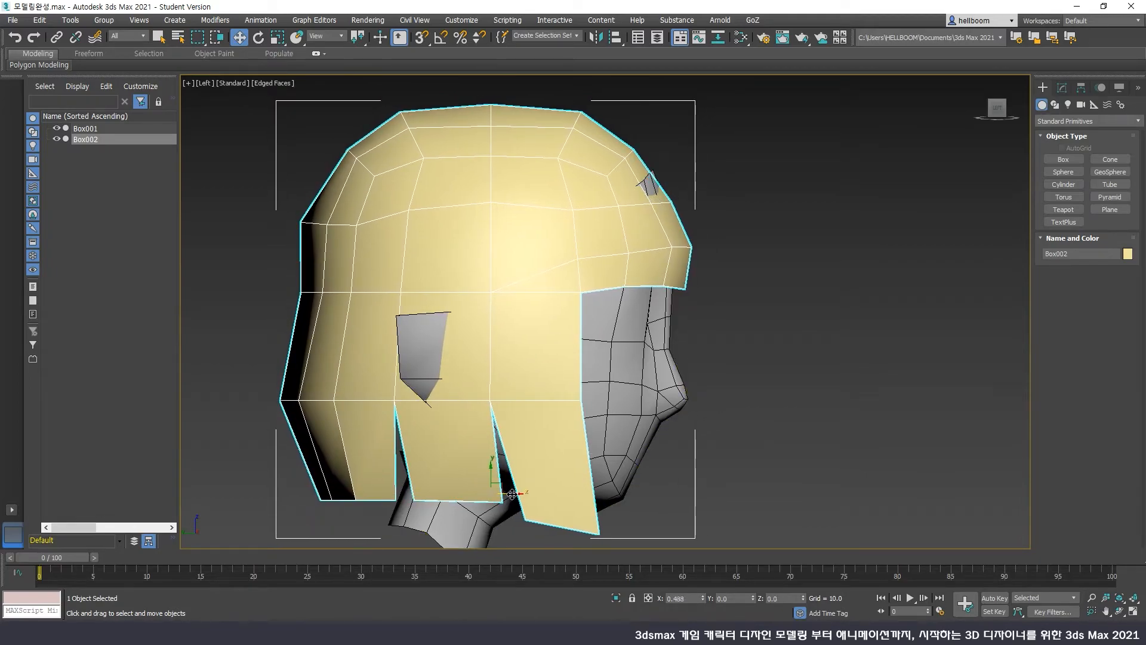
Adjust the upper forehead vertices in the Left view so the helmet covers the head poking through
left_click(1062, 87)
left_click(1049, 262)
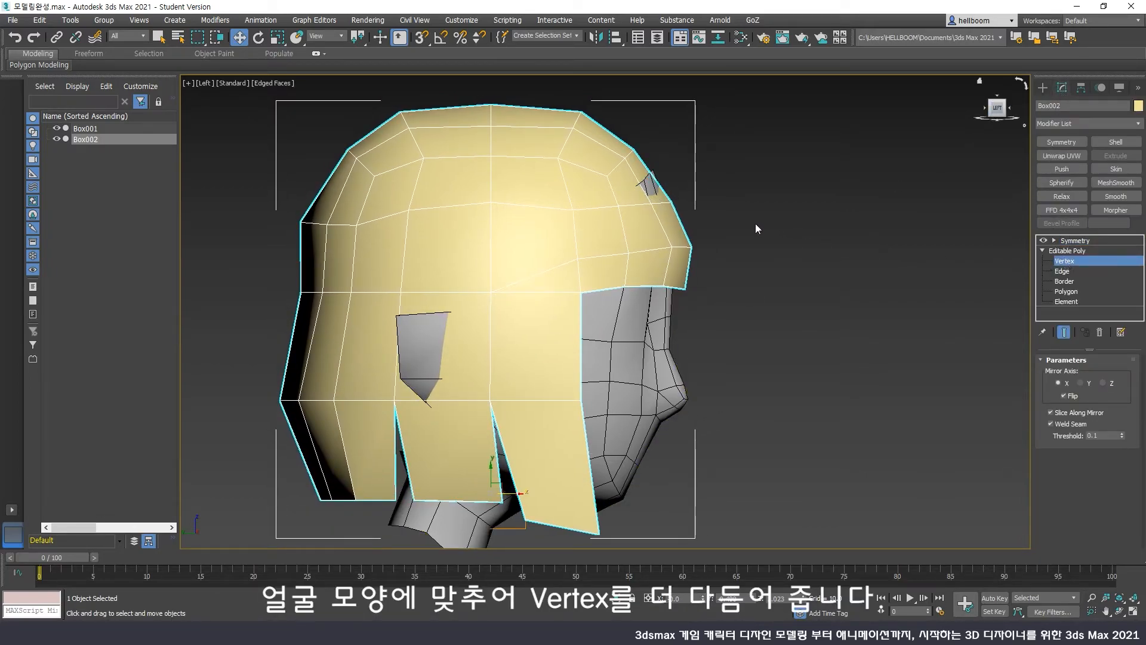
left_click_drag(634, 189, 676, 193)
mouse_move(662, 135)
left_mouse_down()
mouse_move(622, 163)
mouse_move(653, 139)
left_mouse_up()
middle_click_drag(753, 304, 735, 276)
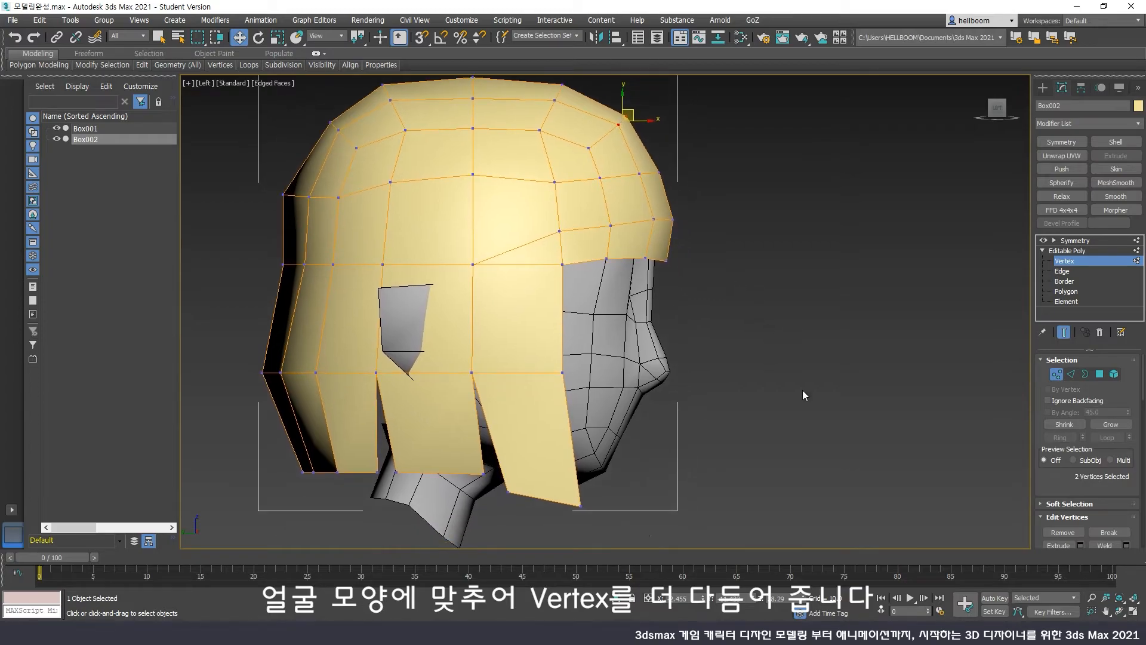
Select the three side vertices at the top of the flaps and move them slightly inward in the Front view
left_click(1132, 612)
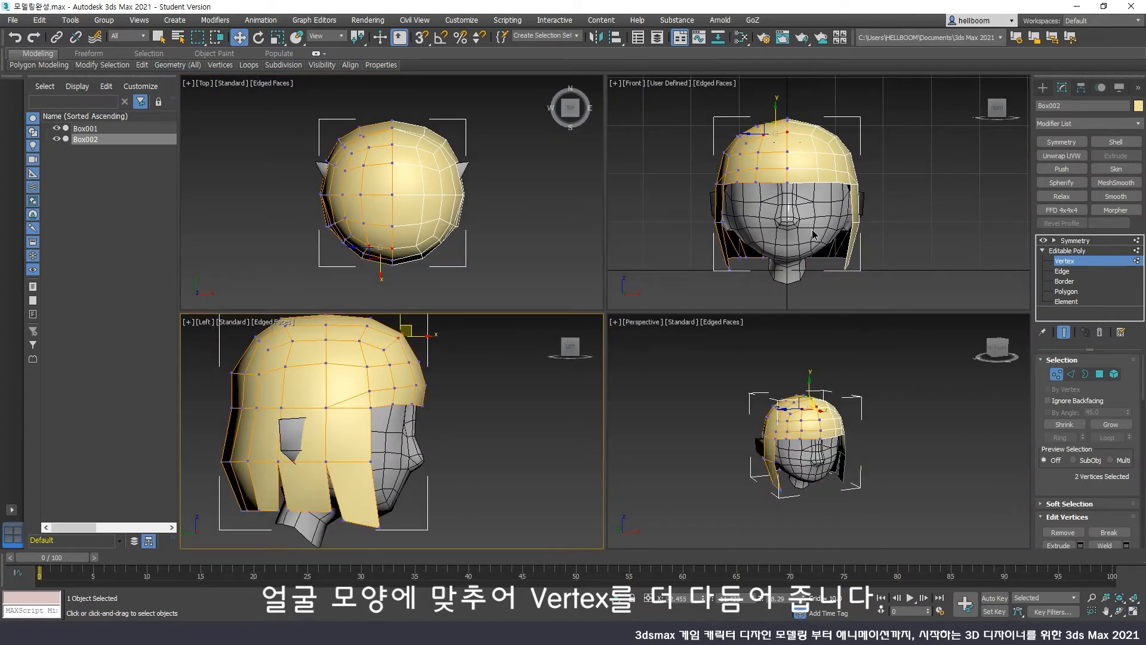
scroll(807, 236, "up", 3)
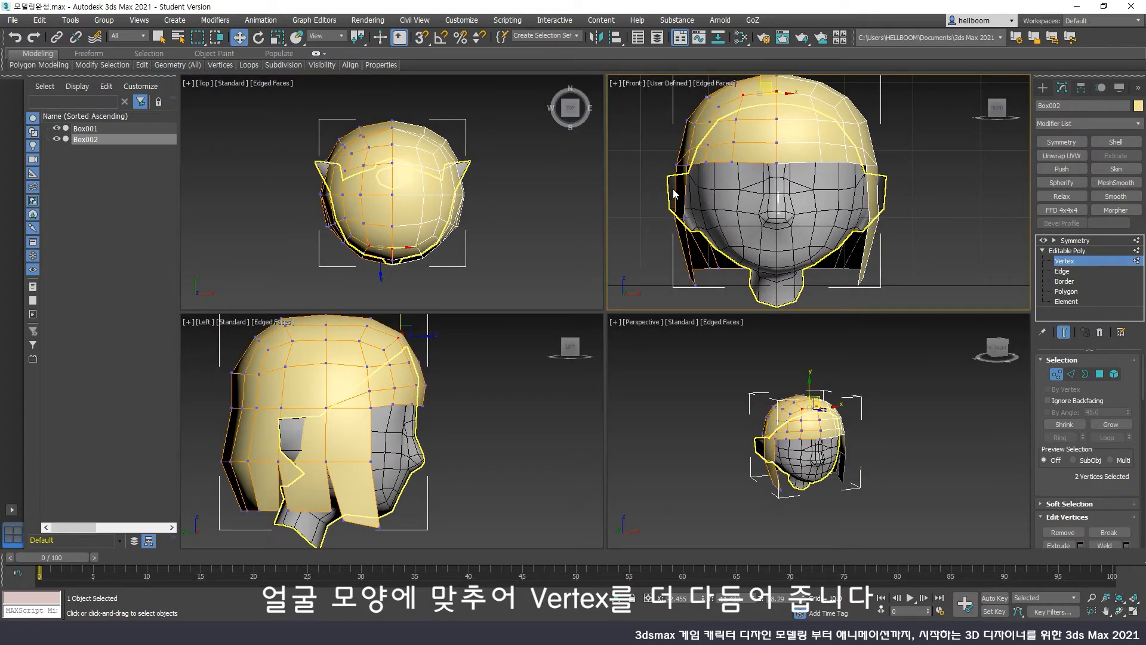
left_click_drag(656, 200, 704, 221)
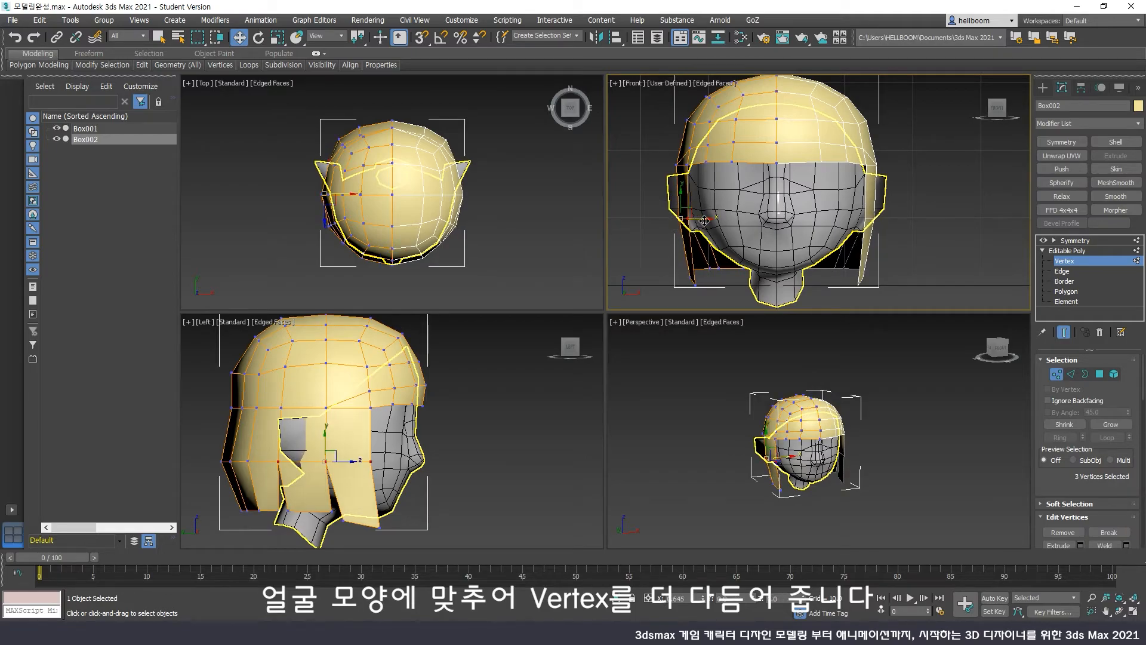
left_click(654, 260)
middle_click_drag(649, 248, 679, 208)
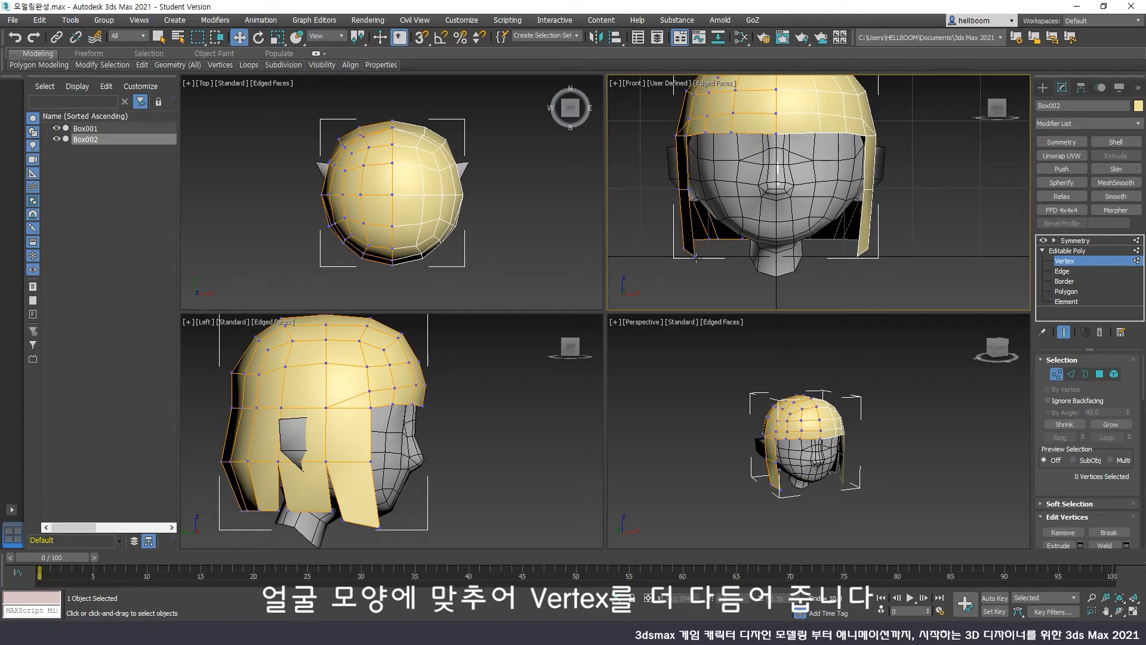
Move the front flap's upper front vertex and its lower front corner inward toward the face in the Front view
left_click(688, 190)
left_click_drag(707, 191, 717, 191)
left_click(707, 255)
left_click_drag(723, 256, 735, 256)
left_click(718, 282)
Move the front flap's rear bottom vertex inward toward the neck in the Perspective view
middle_click_drag(813, 485, 811, 485)
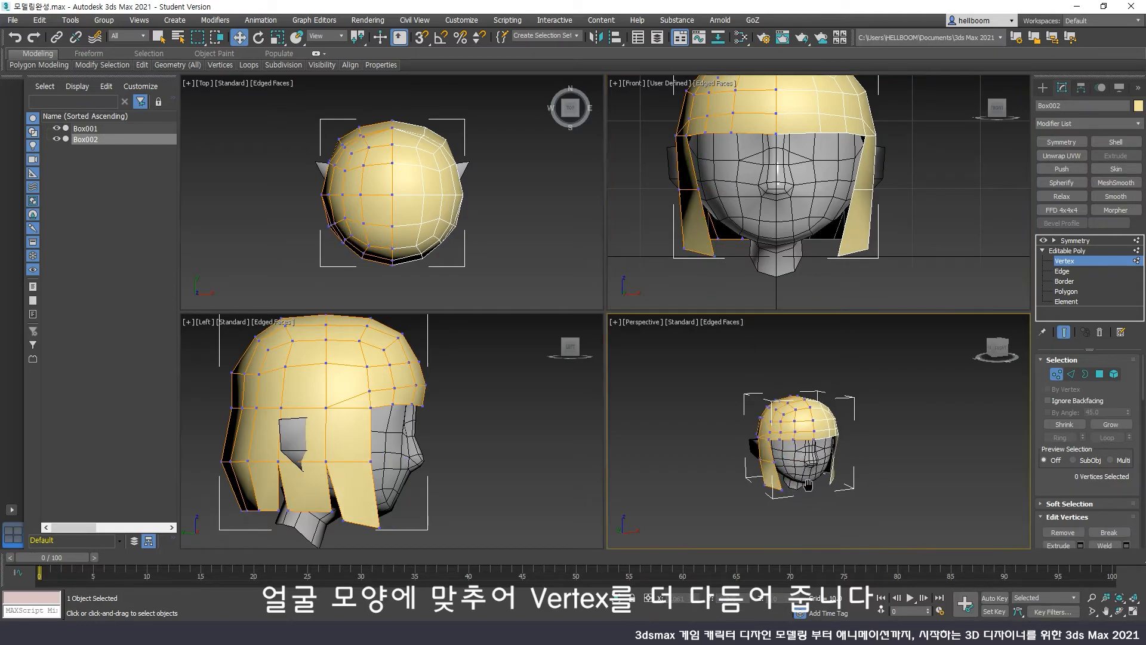
scroll(810, 485, "up", 3)
left_click(1133, 611)
left_click(1120, 611)
mouse_move(627, 338)
left_mouse_down()
mouse_move(696, 333)
mouse_move(611, 349)
left_mouse_up()
right_click(611, 350)
left_click(430, 422)
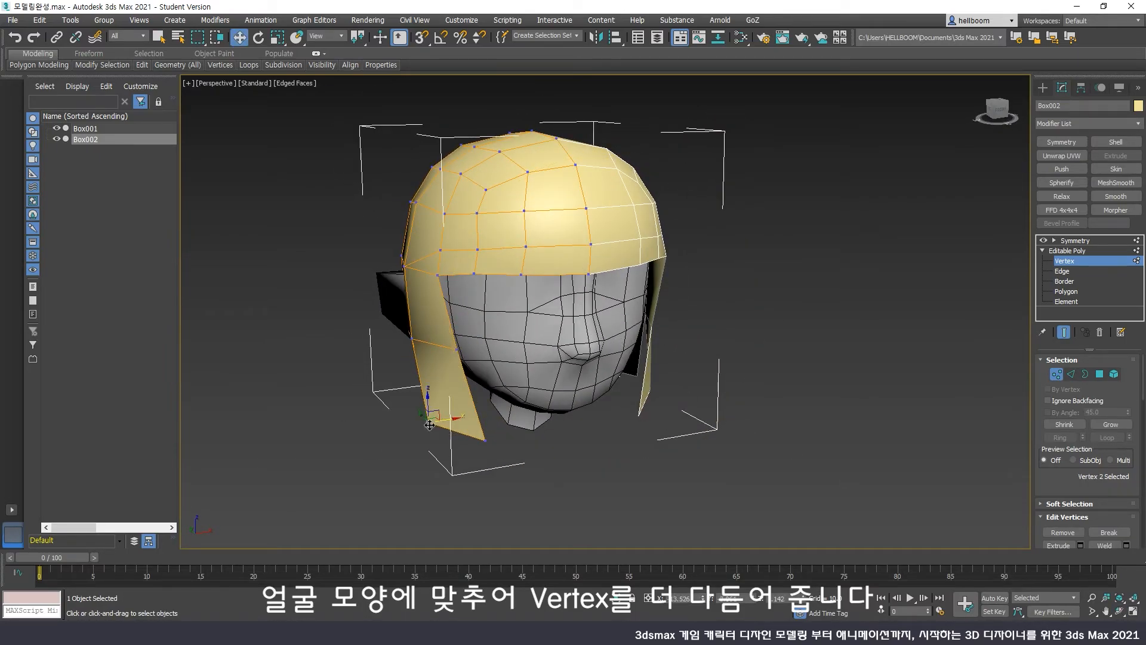
left_click_drag(446, 422, 470, 420)
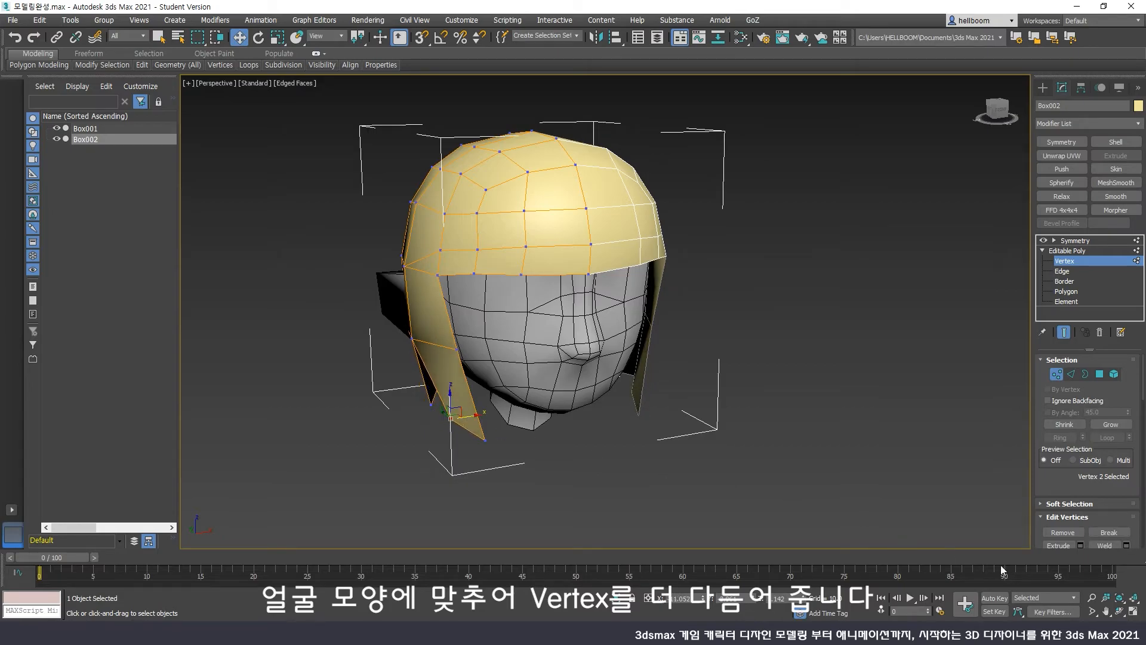
Select the four lower-edge vertices of the brow and lower them over the forehead
left_click(1121, 615)
left_click_drag(635, 321, 583, 302)
right_click(582, 301)
left_click(596, 268)
left_click(528, 266, "ctrl")
left_click(488, 267, "ctrl")
left_click(467, 271, "ctrl")
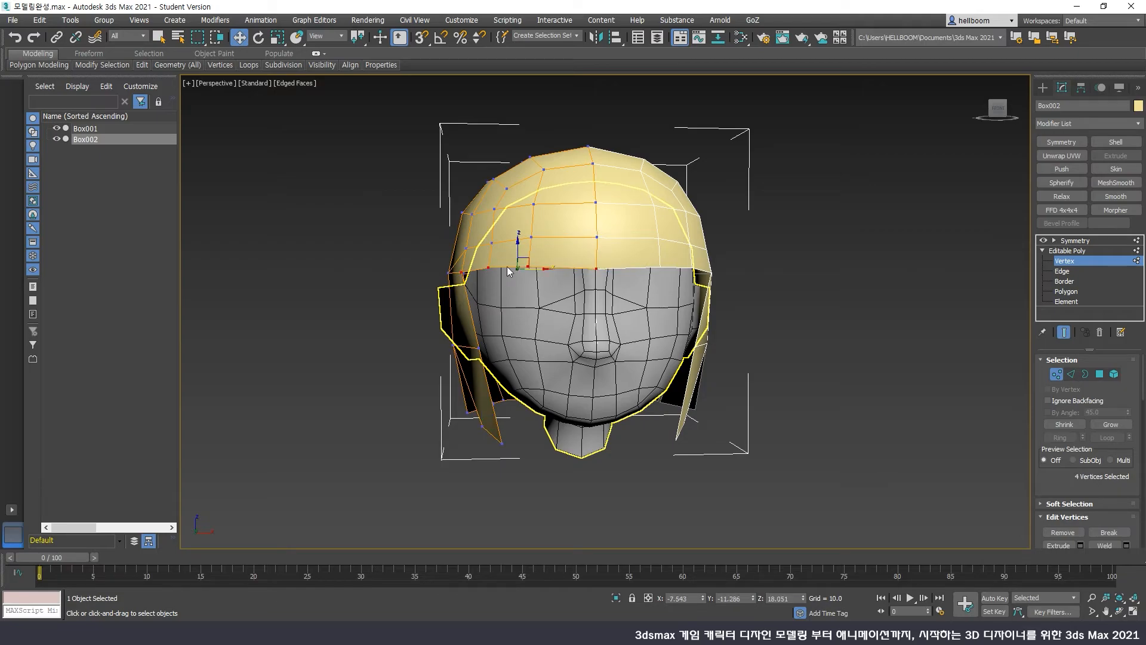
left_click_drag(517, 251, 484, 291)
left_click(526, 313)
left_click(460, 287)
left_click(500, 322)
Move the bottom vertices at the back of the helmet backward to straighten its rear profile
left_click(1119, 612)
left_click_drag(633, 401, 718, 379)
key("w")
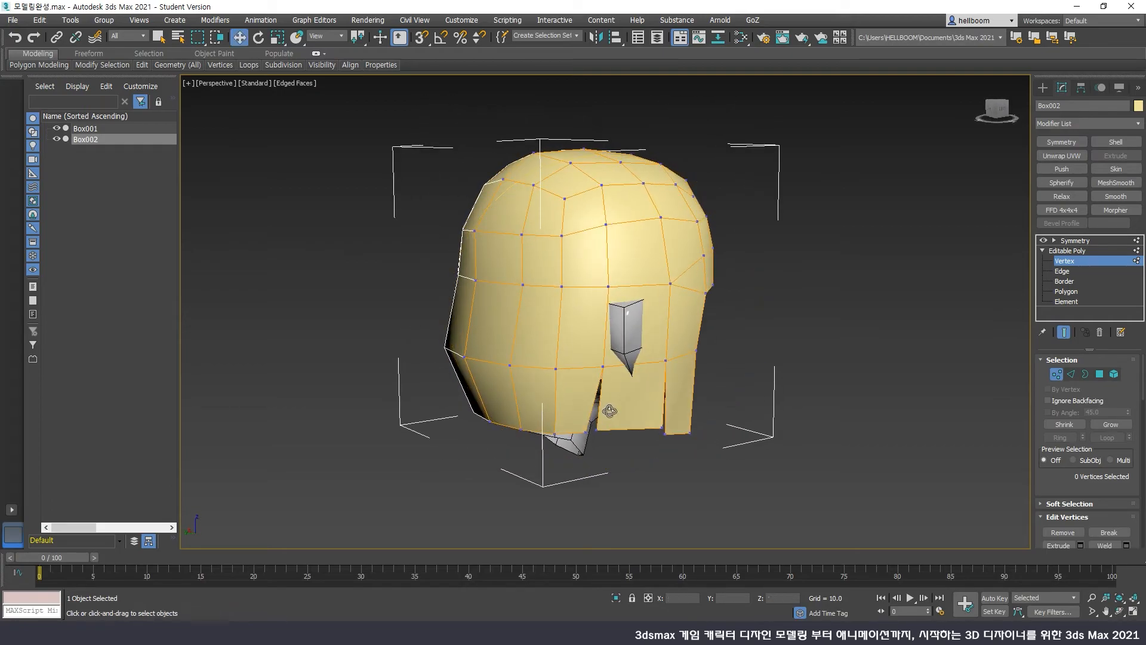
left_click(490, 422)
left_click(519, 430, "ctrl")
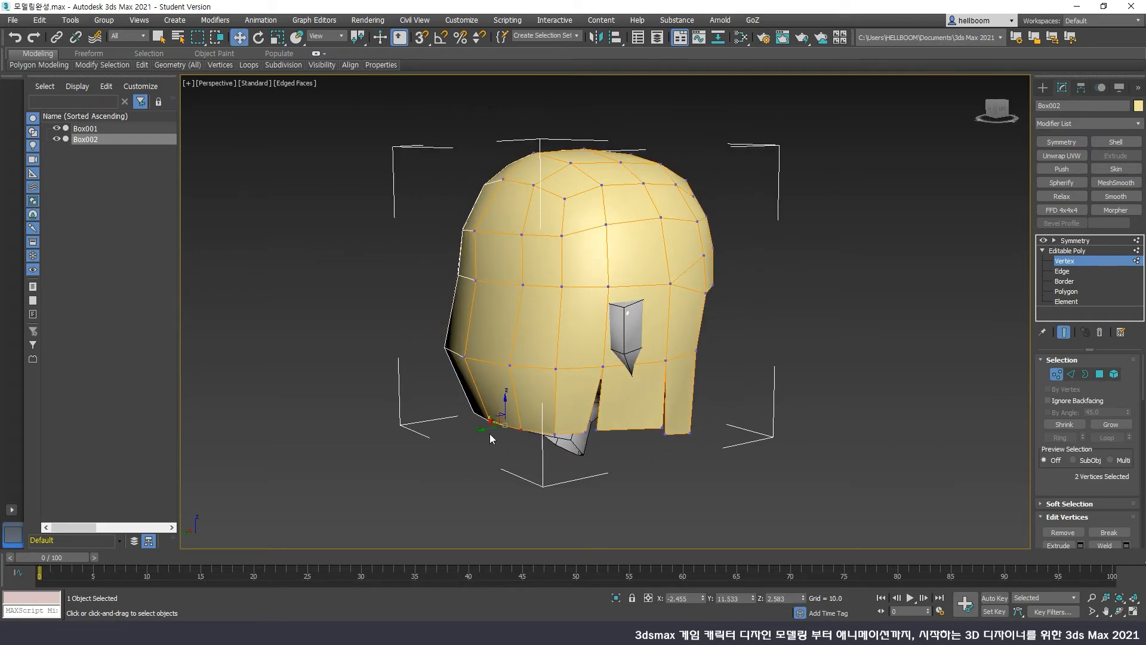
left_click_drag(487, 429, 478, 429)
left_click(550, 442)
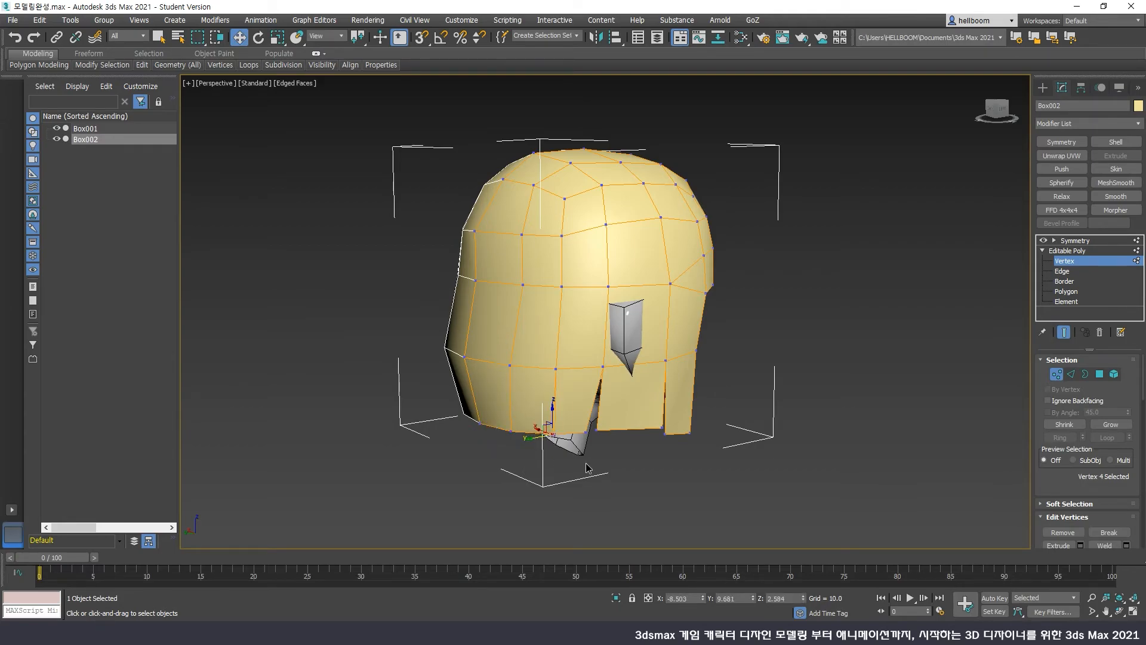
Examine the whole helmet on the head from the front and in all four views
left_click(1119, 611)
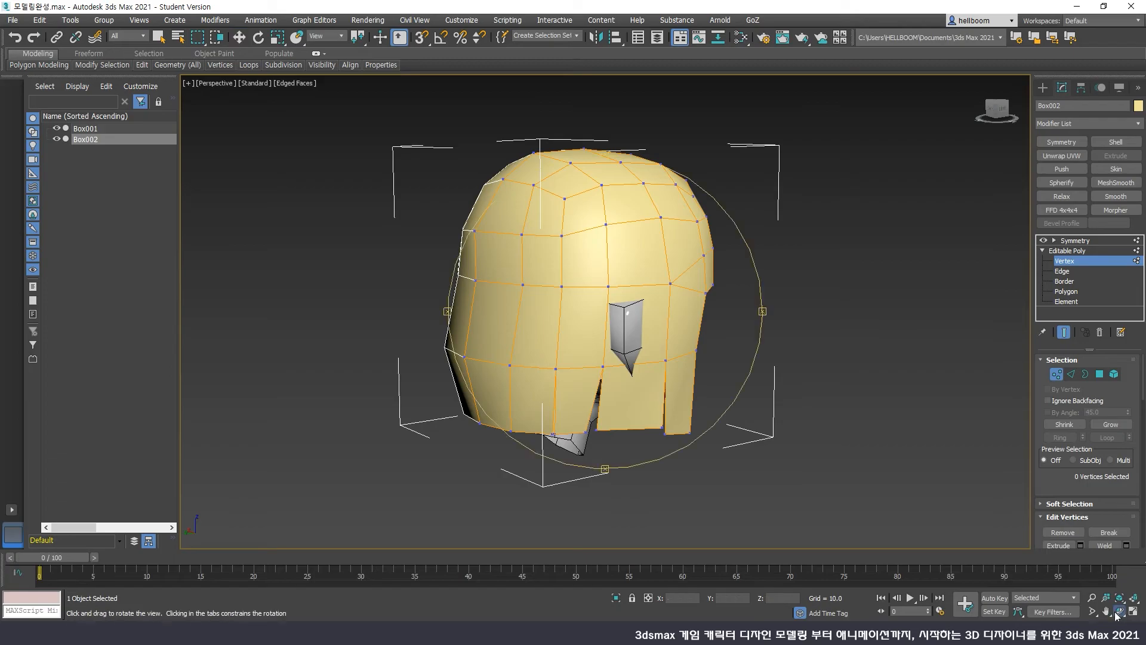
left_click_drag(635, 347, 503, 346)
right_click(605, 366)
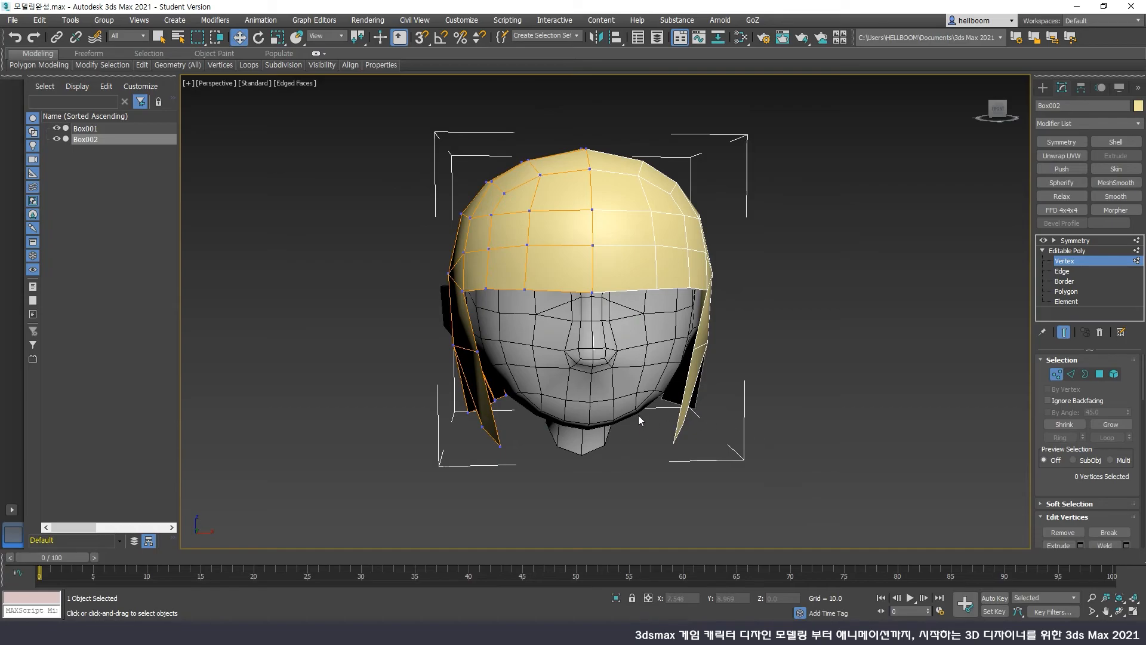
left_click(1071, 251)
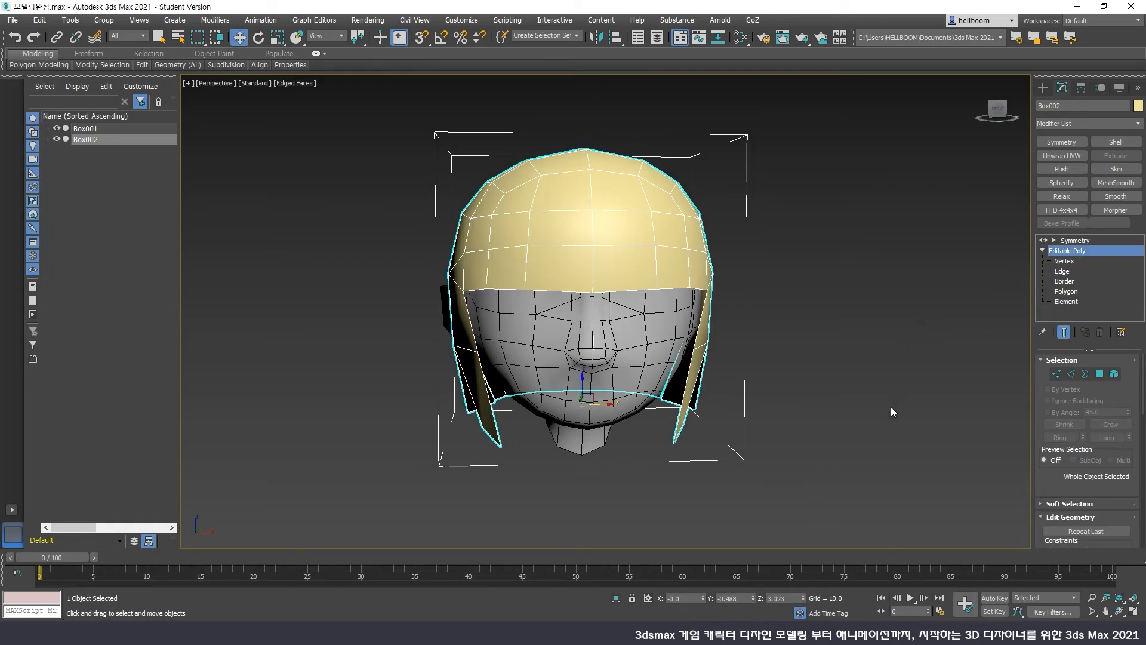
left_click(894, 389)
left_click(1133, 612)
left_click(1134, 597)
left_click(1120, 611)
mouse_move(853, 439)
left_mouse_down()
mouse_move(880, 435)
mouse_move(857, 437)
left_mouse_up()
right_click(857, 438)
left_click(481, 410)
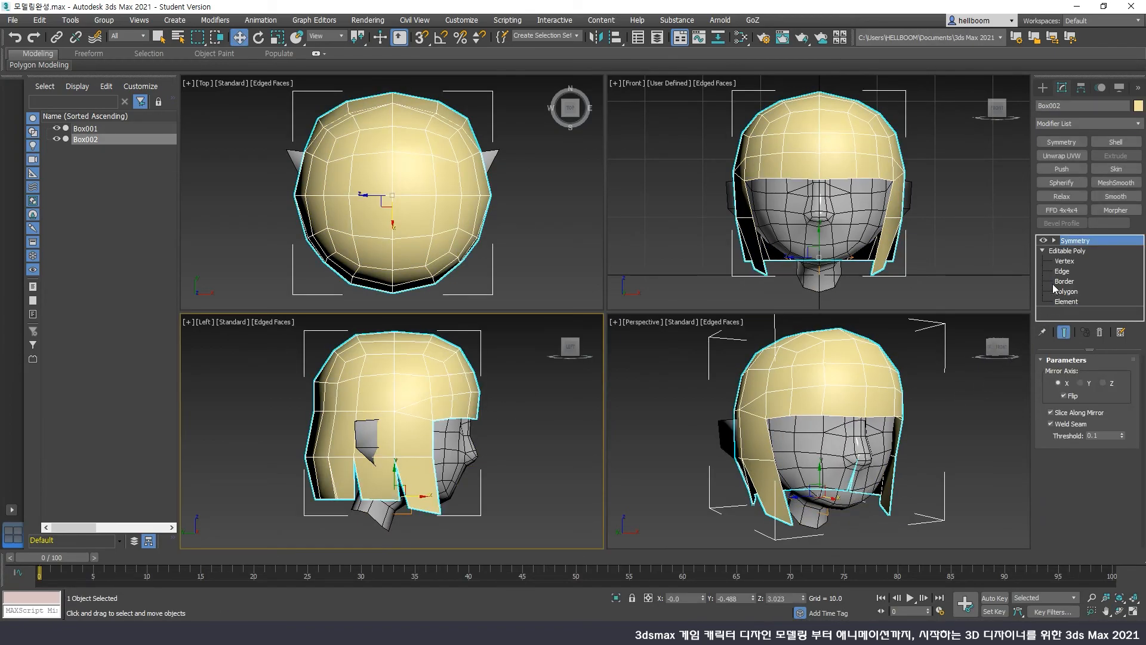
Select all bottom-edge vertices of the flaps and back in the Left view and move them down and slightly backward
left_click(1065, 263)
left_click_drag(285, 486, 445, 530)
mouse_move(374, 493)
left_mouse_down()
mouse_move(351, 516)
mouse_move(358, 532)
mouse_move(367, 508)
left_mouse_up()
left_click(534, 512)
Examine the lengthened flaps around the face in the Perspective and Front views
middle_click_drag(805, 486, 791, 477)
left_click(1121, 611)
left_click_drag(839, 442, 746, 403)
key("w")
left_click(725, 404)
left_click(694, 421)
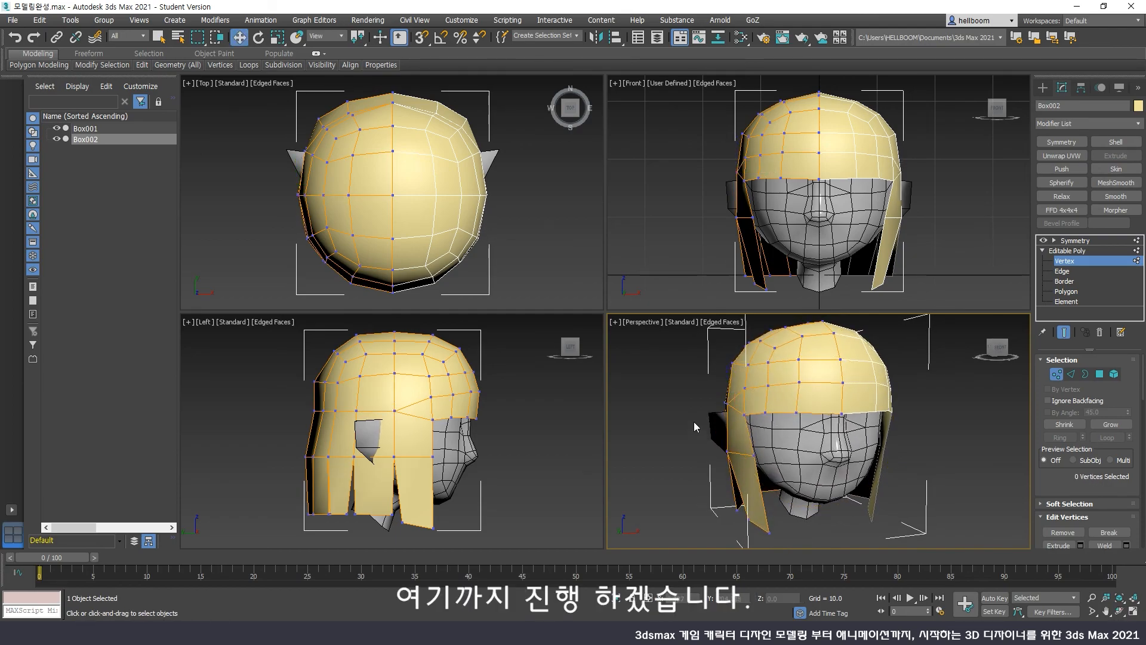
left_click(741, 217)
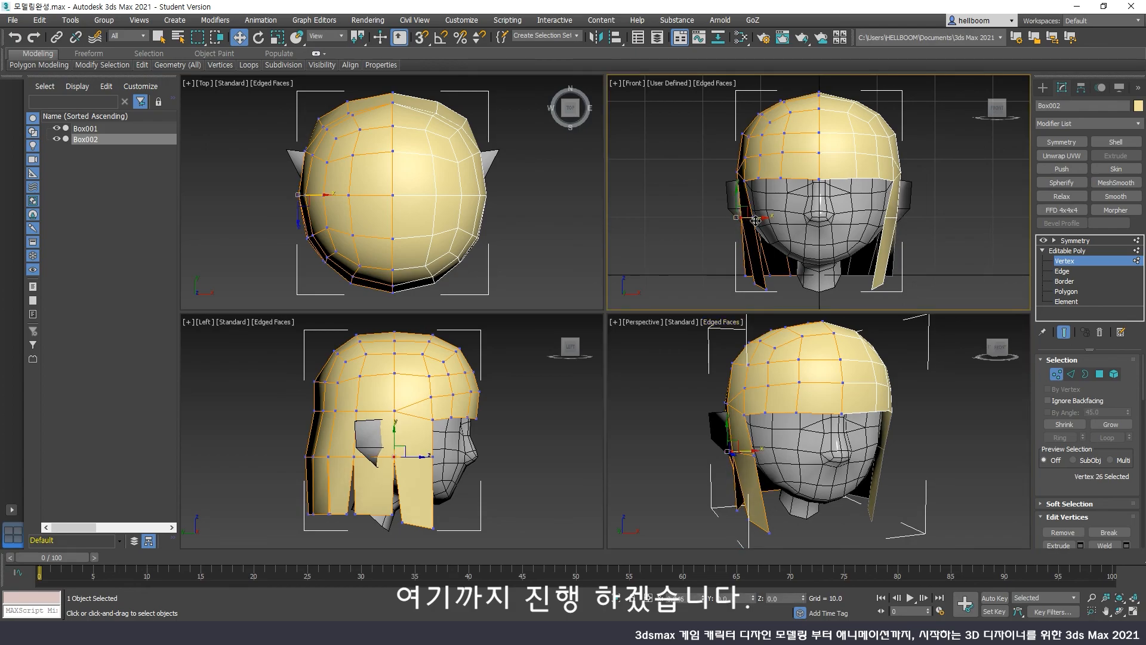
left_click(955, 446)
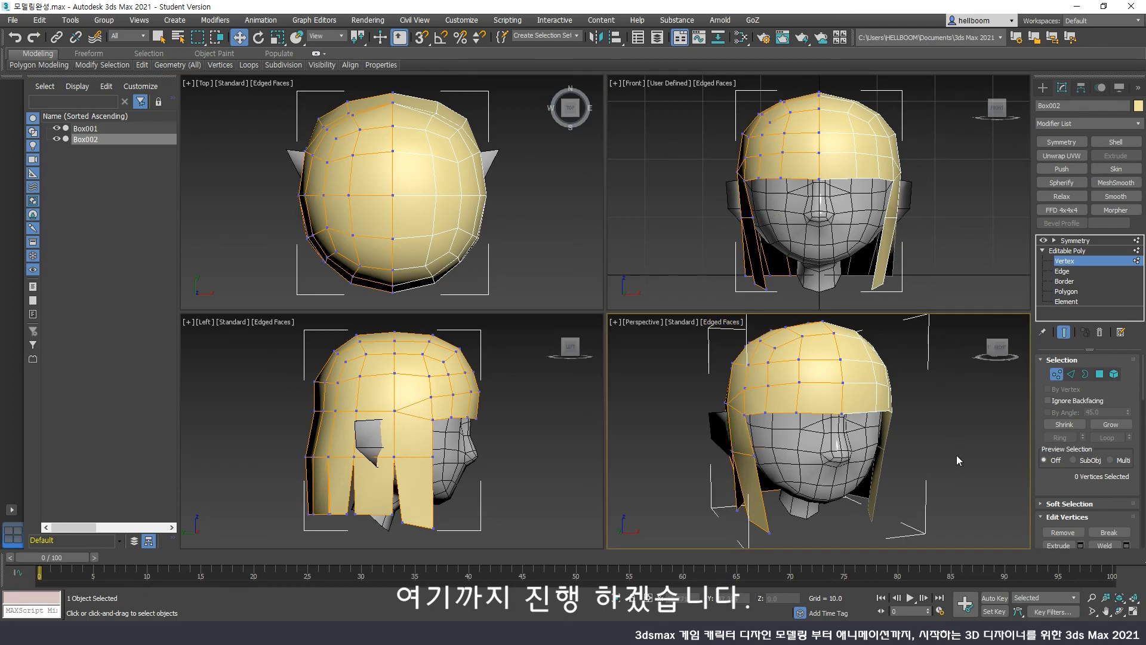
middle_click_drag(957, 455, 944, 460, "alt")
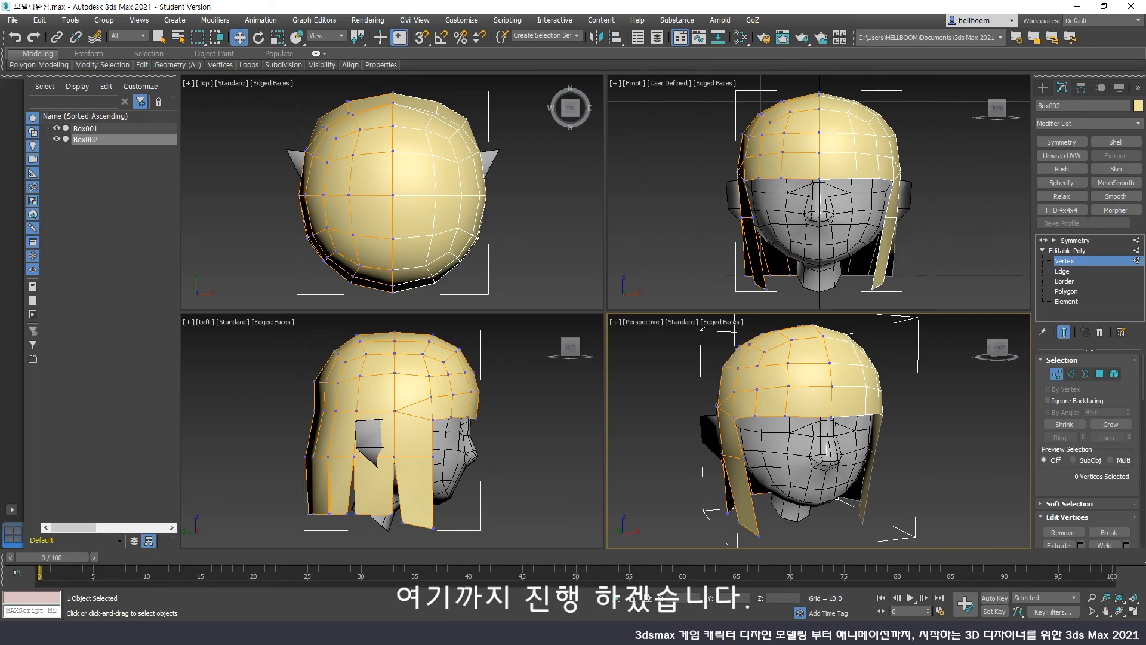
middle_click_drag(869, 485, 859, 482, "alt")
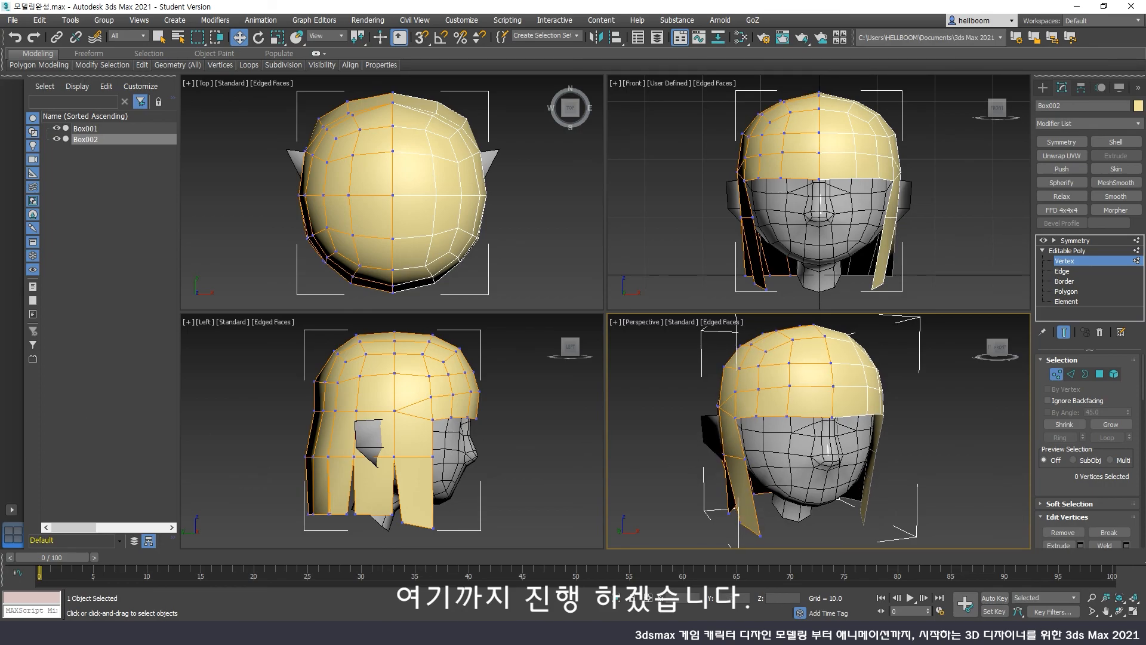